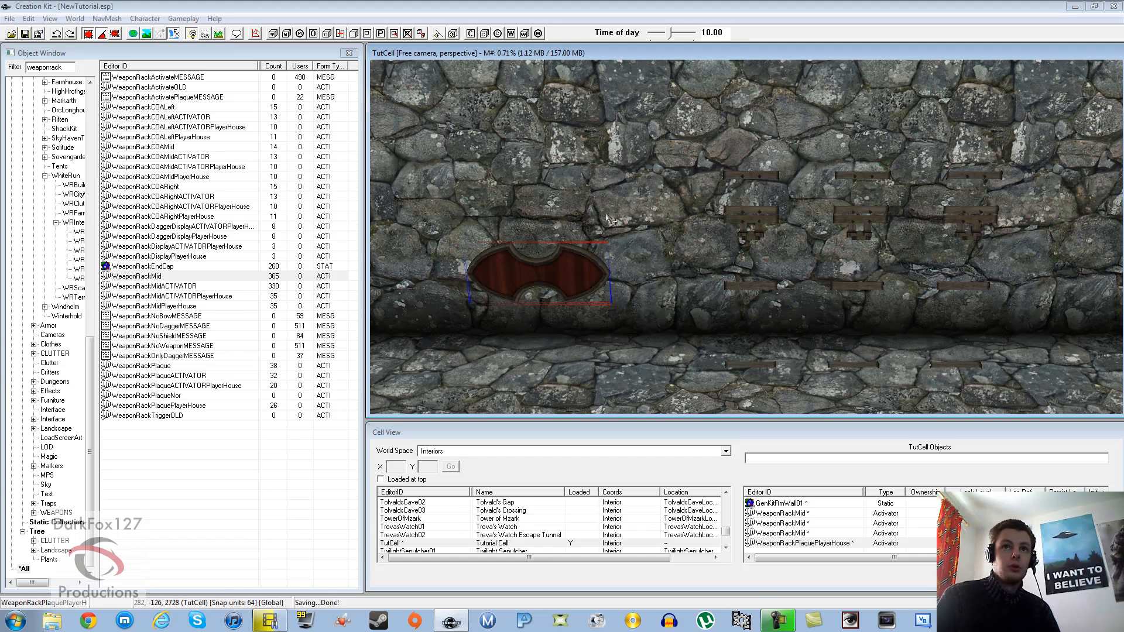
Step: Check in the plugin data list that NewTutorial.esp is the active file
{"action": "scroll", "coordinate": [611, 219], "scroll_direction": "down", "scroll_amount": 1}
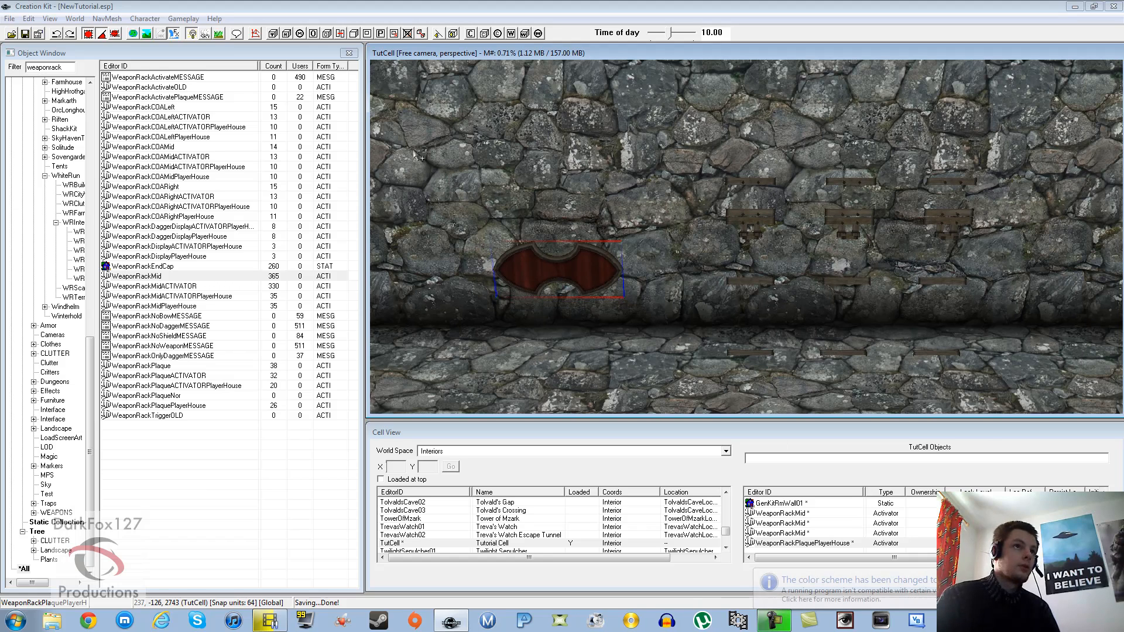
{"action": "left_click", "coordinate": [11, 34]}
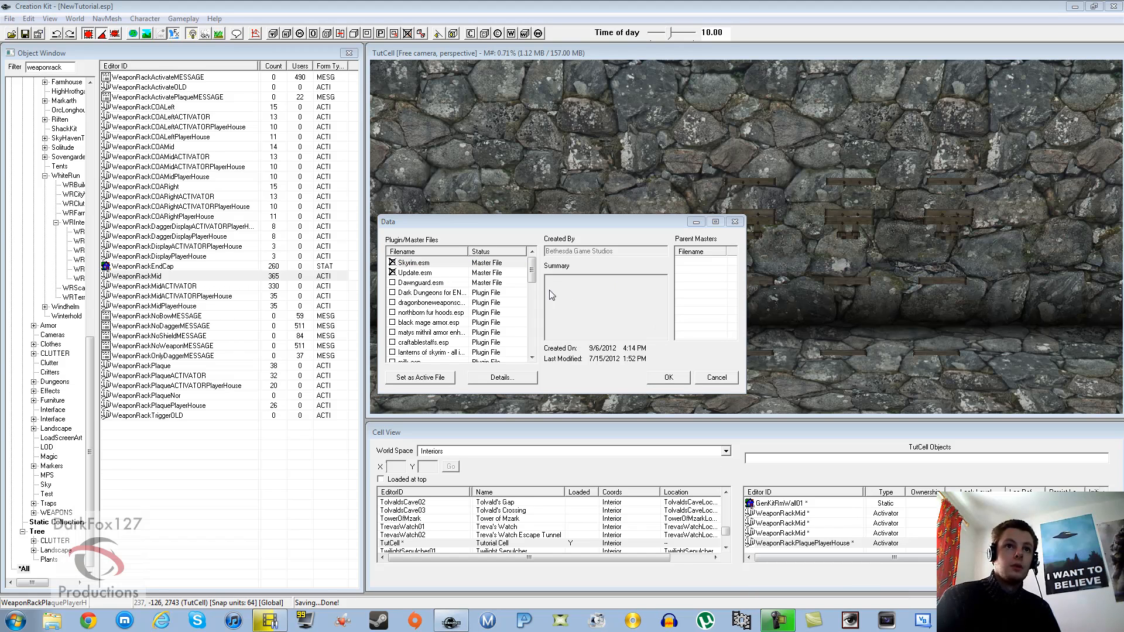
{"action": "scroll", "coordinate": [447, 316], "scroll_direction": "down", "scroll_amount": 8}
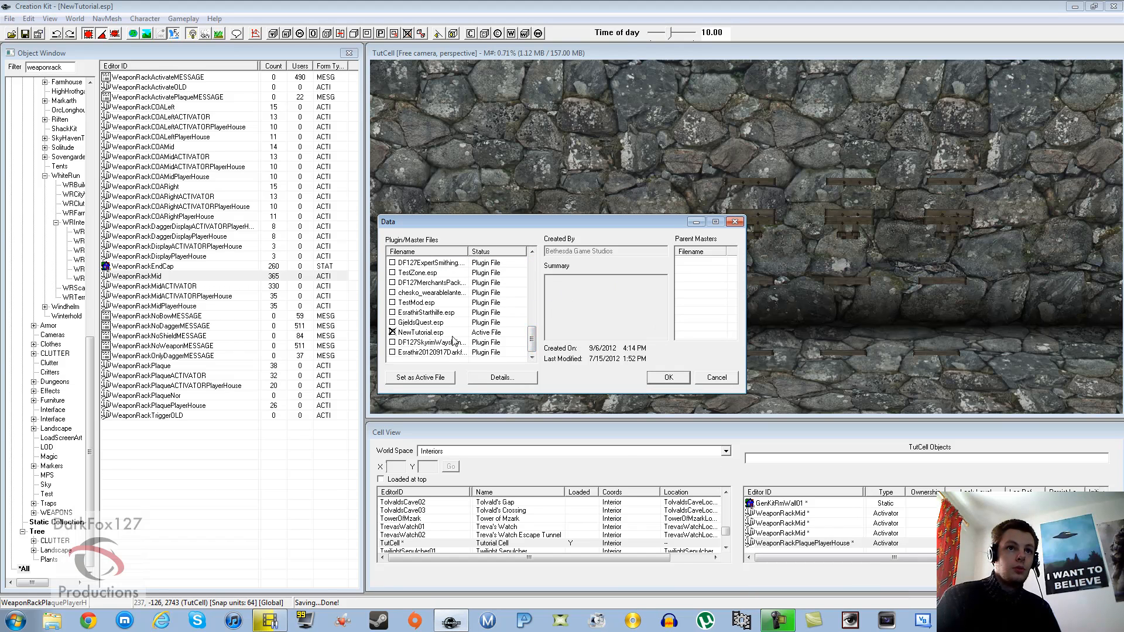
{"action": "left_click", "coordinate": [668, 377]}
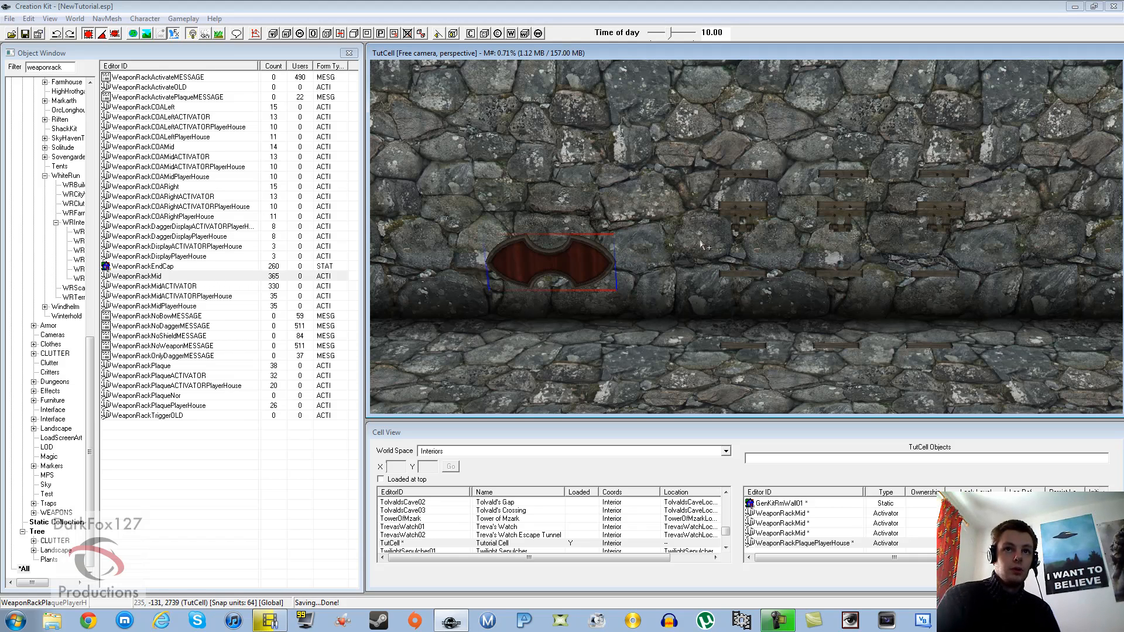
{"action": "middle_click_drag", "start_coordinate": [708, 243], "coordinate": [709, 244]}
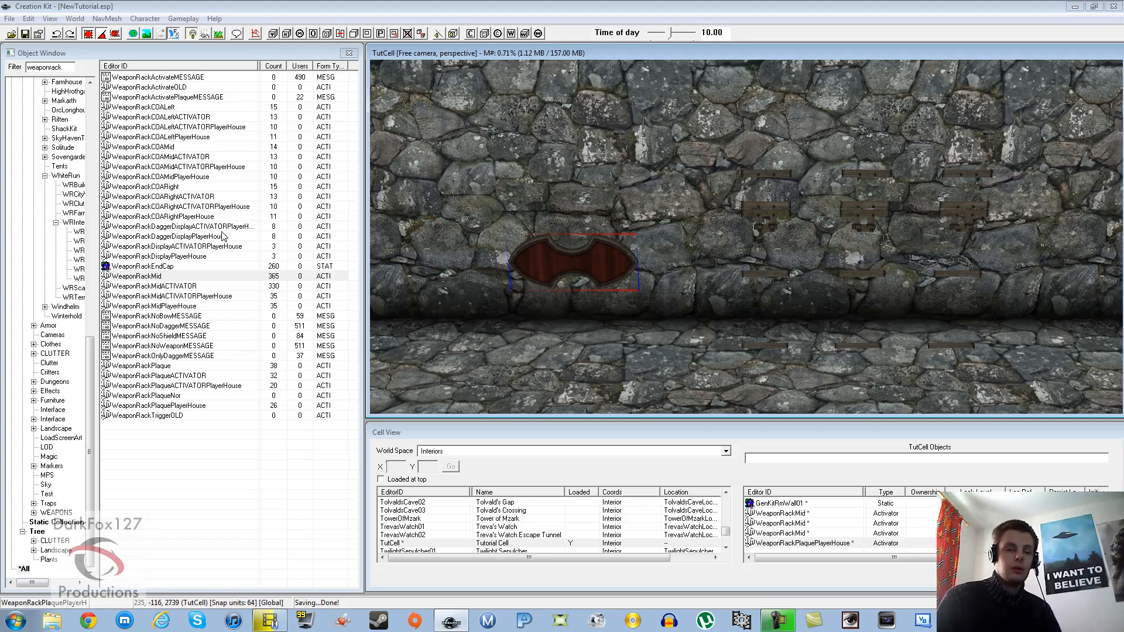
{"action": "left_click", "coordinate": [168, 267]}
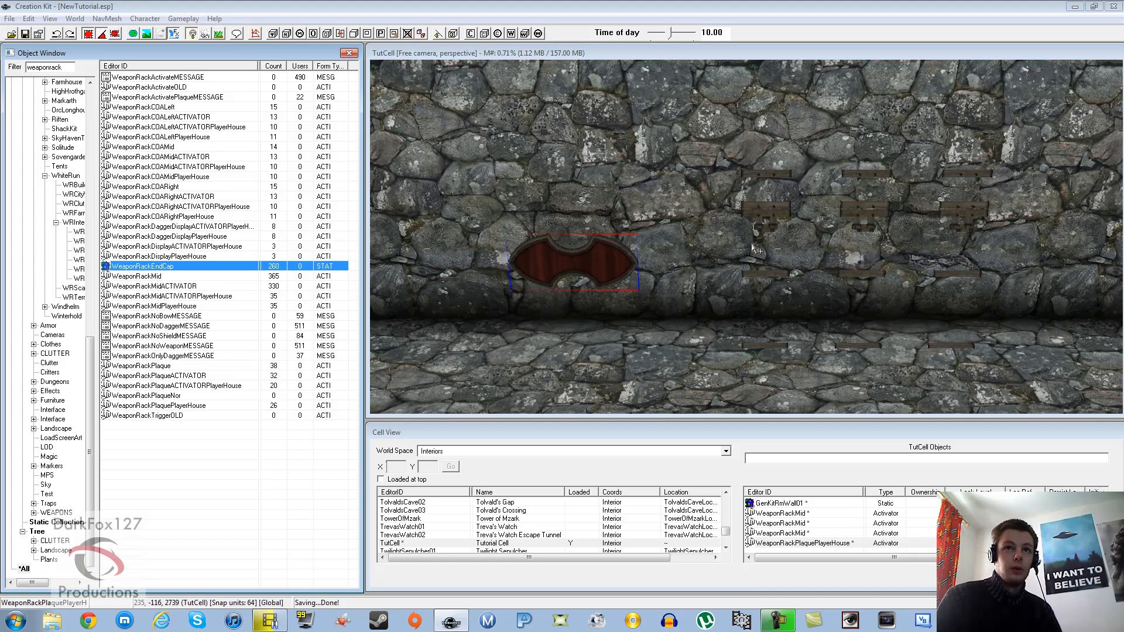
{"action": "left_click", "coordinate": [167, 277]}
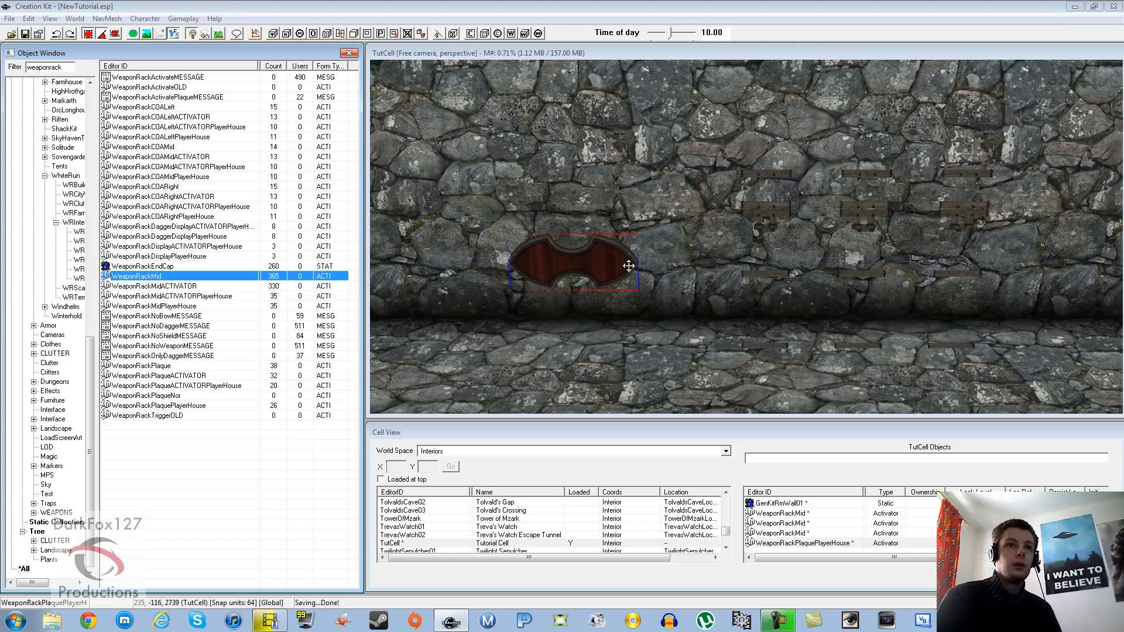
{"action": "left_click", "coordinate": [175, 296]}
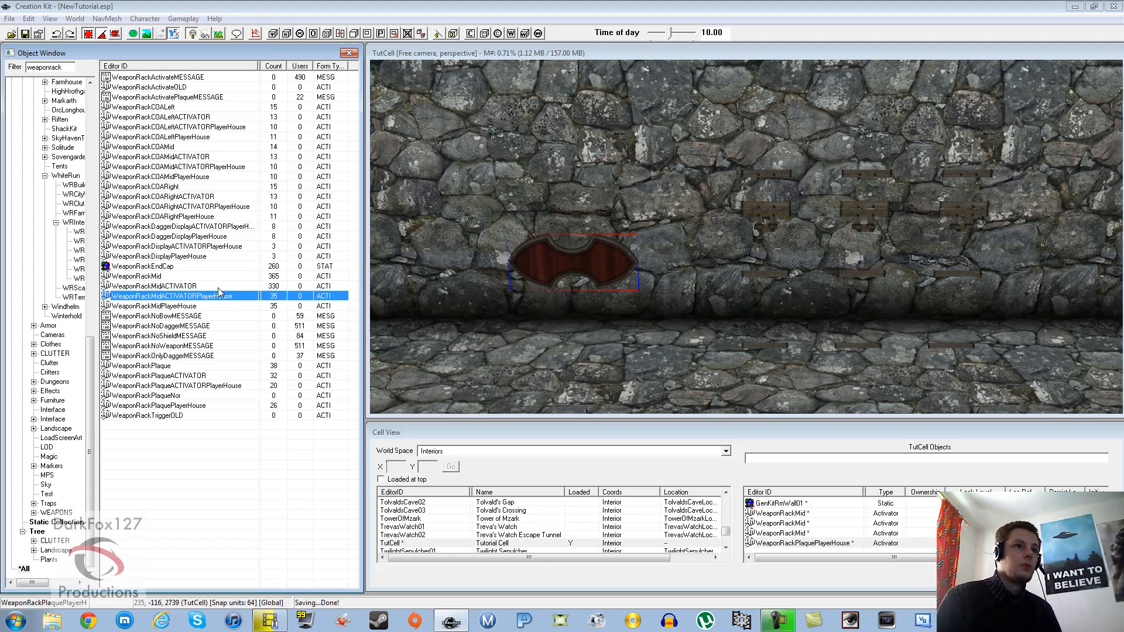
{"action": "left_click", "coordinate": [140, 278]}
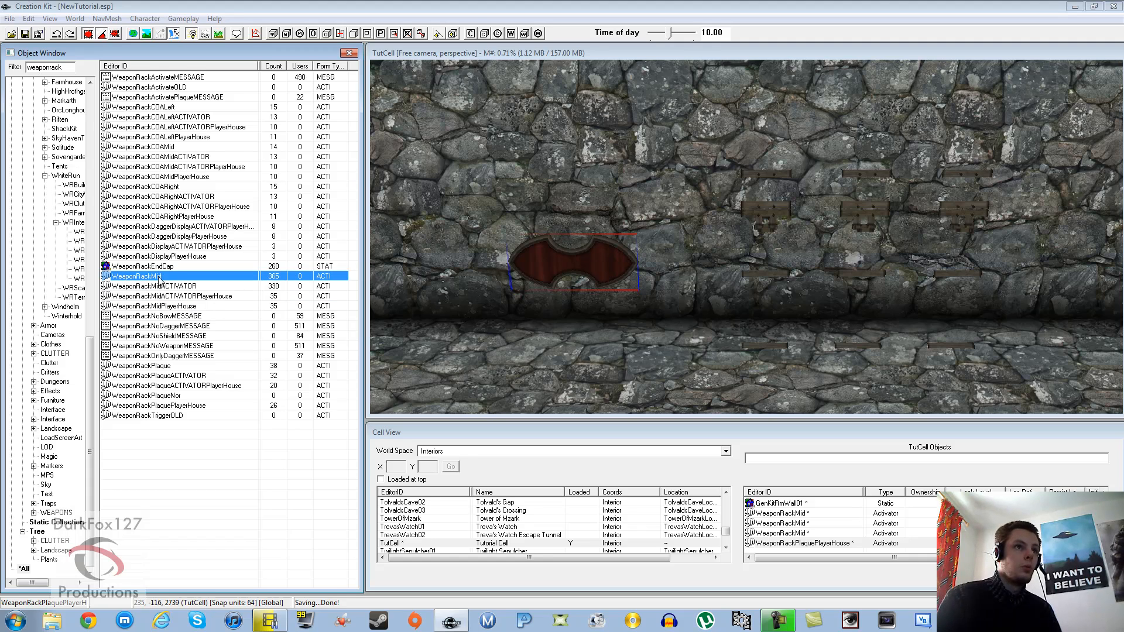
{"action": "left_click", "coordinate": [142, 366]}
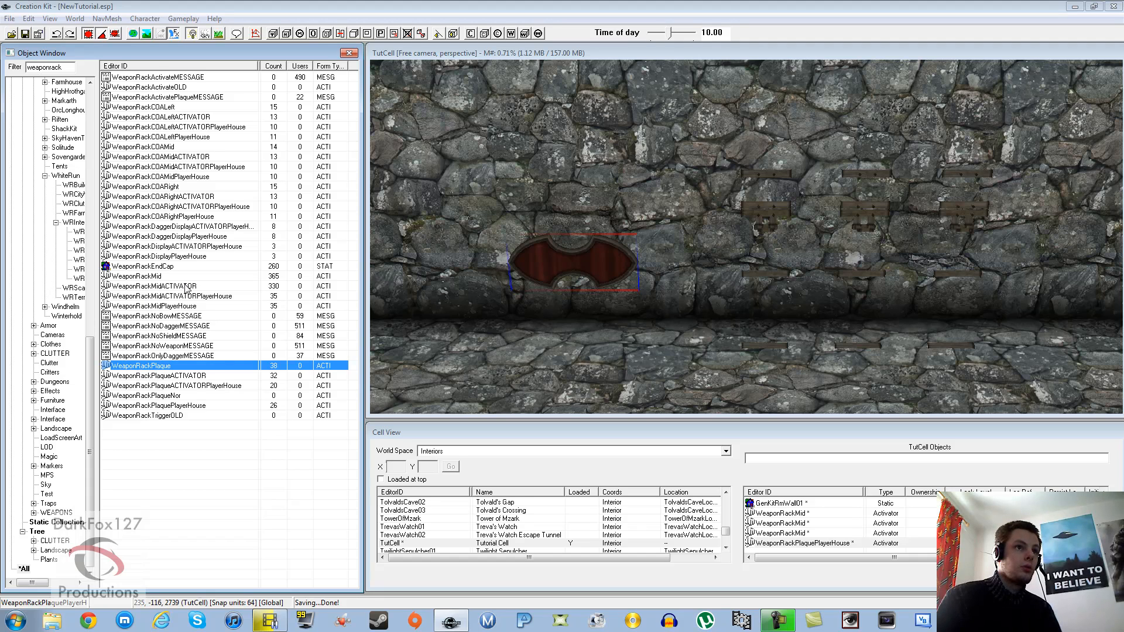
Step: Place a WeaponRackMidACTIVATORPlayerHouse at the leftmost wall rack and a WeaponRackPlaqueACTIVATORPlayerHouse at the wooden plaque in TutCell
{"action": "left_click", "coordinate": [172, 297]}
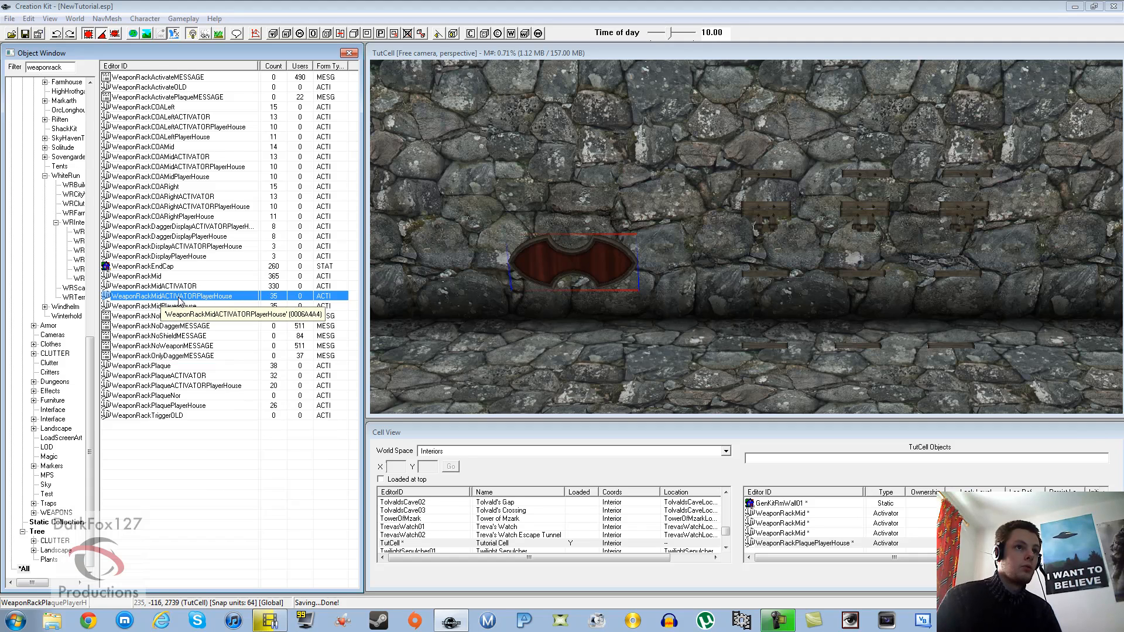
{"action": "left_click_drag", "start_coordinate": [182, 301], "coordinate": [756, 314]}
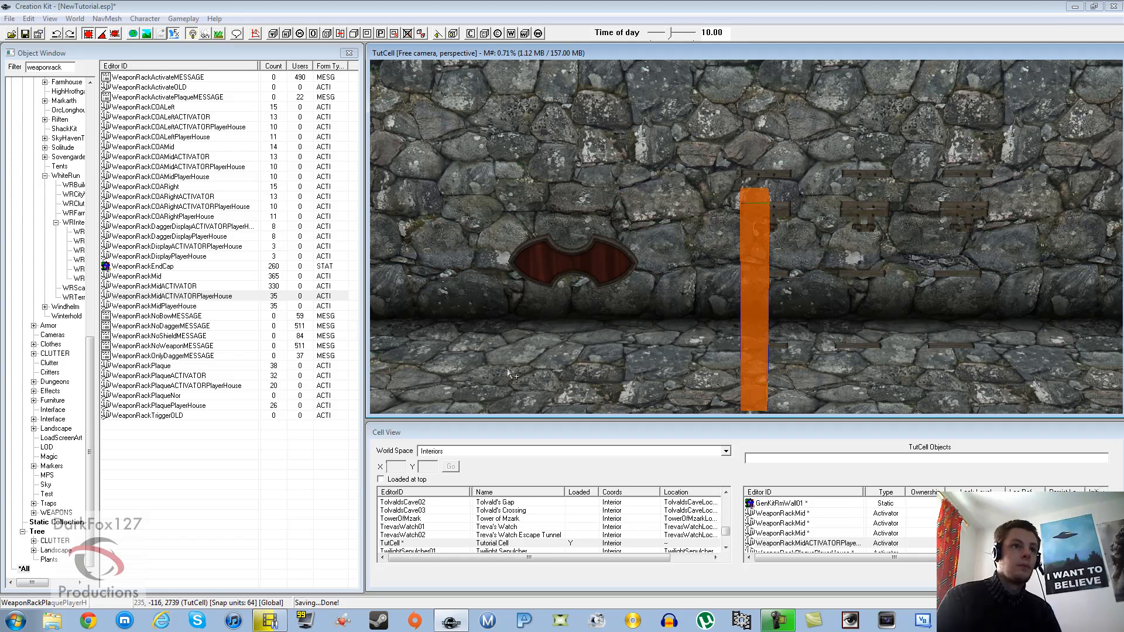
{"action": "left_click", "coordinate": [204, 386]}
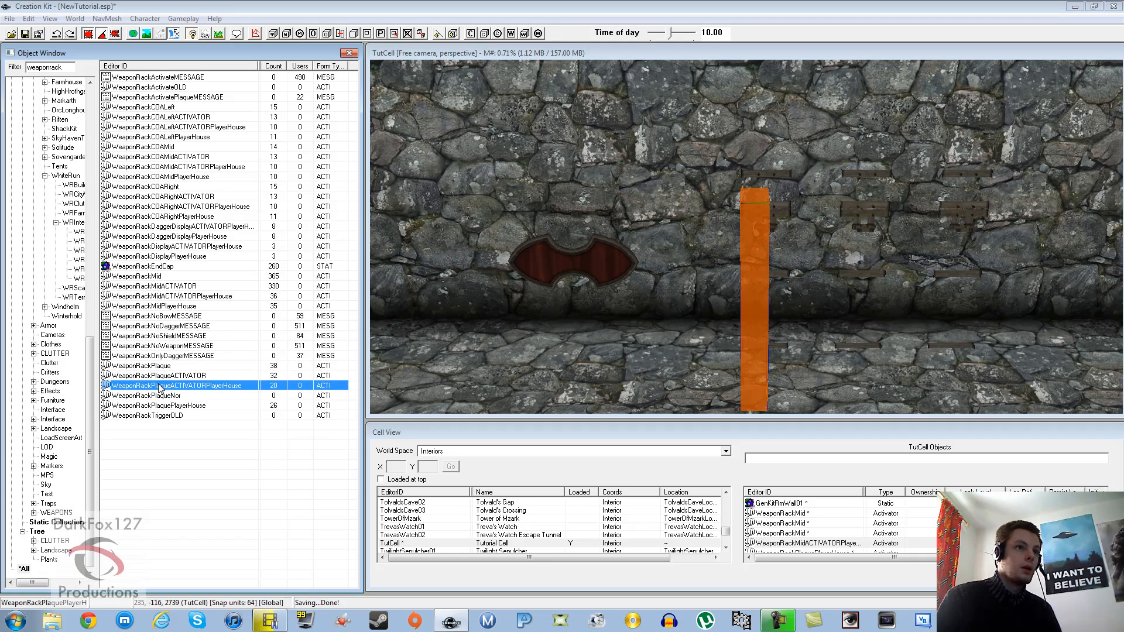
{"action": "left_click_drag", "start_coordinate": [160, 387], "coordinate": [533, 266]}
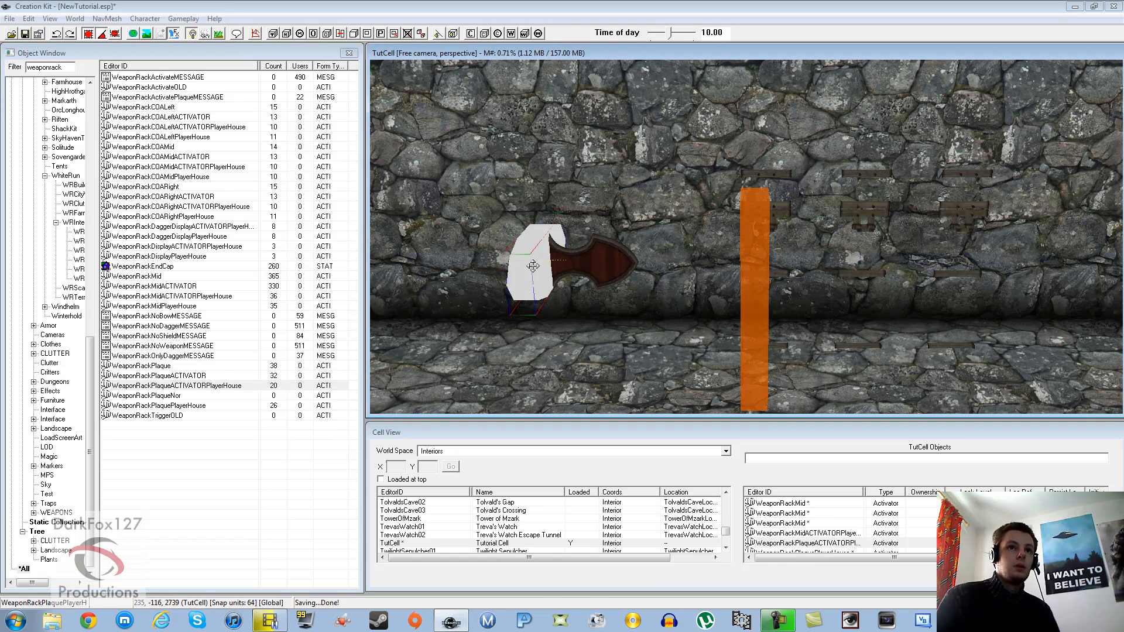
Step: Align the plaque activator over the plaque facing out from the wall, and rotate the rack activator to -90° about Z
{"action": "right_click_drag", "start_coordinate": [532, 266], "coordinate": [550, 266]}
{"action": "left_click_drag", "start_coordinate": [524, 308], "coordinate": [548, 270]}
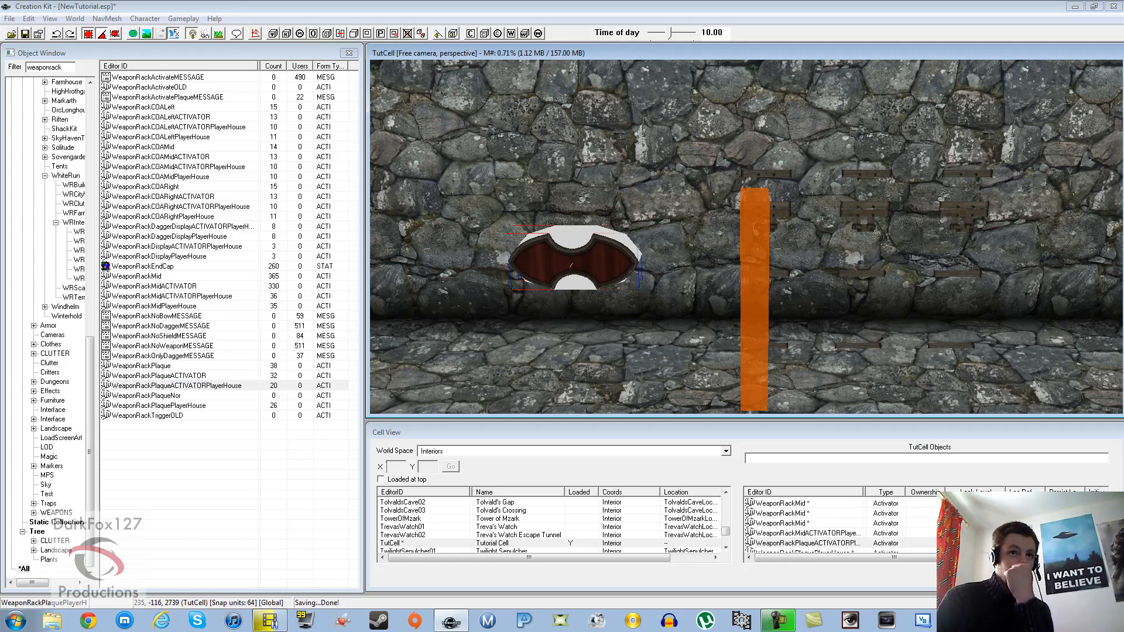
{"action": "right_click_drag", "start_coordinate": [547, 270], "coordinate": [578, 267]}
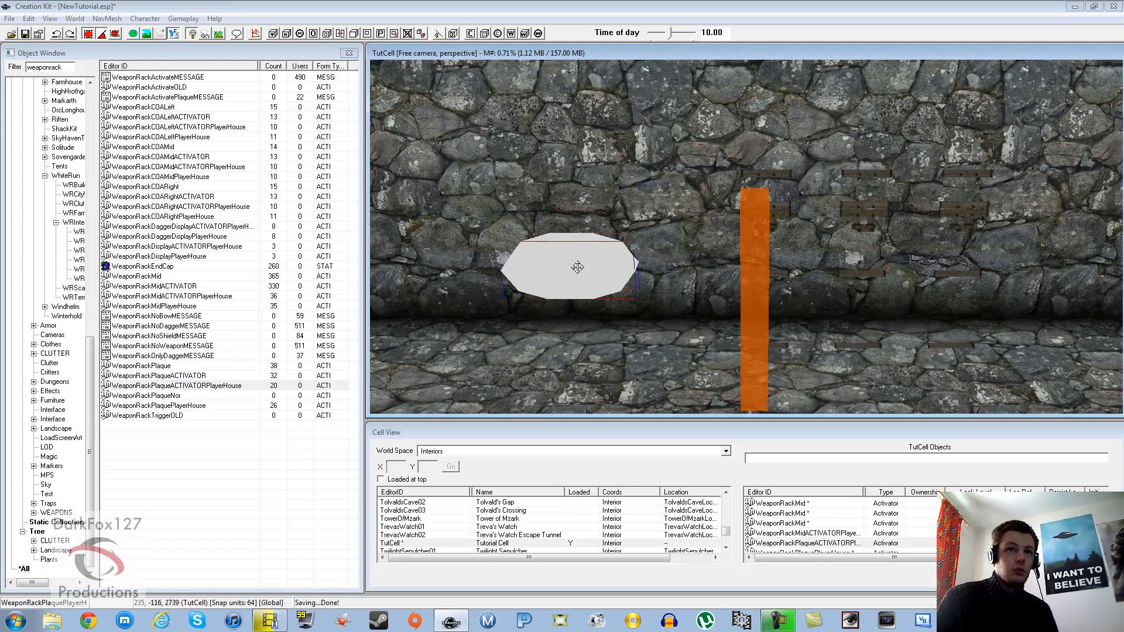
{"action": "left_click", "coordinate": [755, 300]}
{"action": "right_click_drag", "start_coordinate": [755, 301], "coordinate": [770, 251]}
Step: Move the plaque activator and the rack activator out in front of the wall, clear of the plaque and the leftmost rack
{"action": "middle_click_drag", "start_coordinate": [742, 239], "coordinate": [747, 246]}
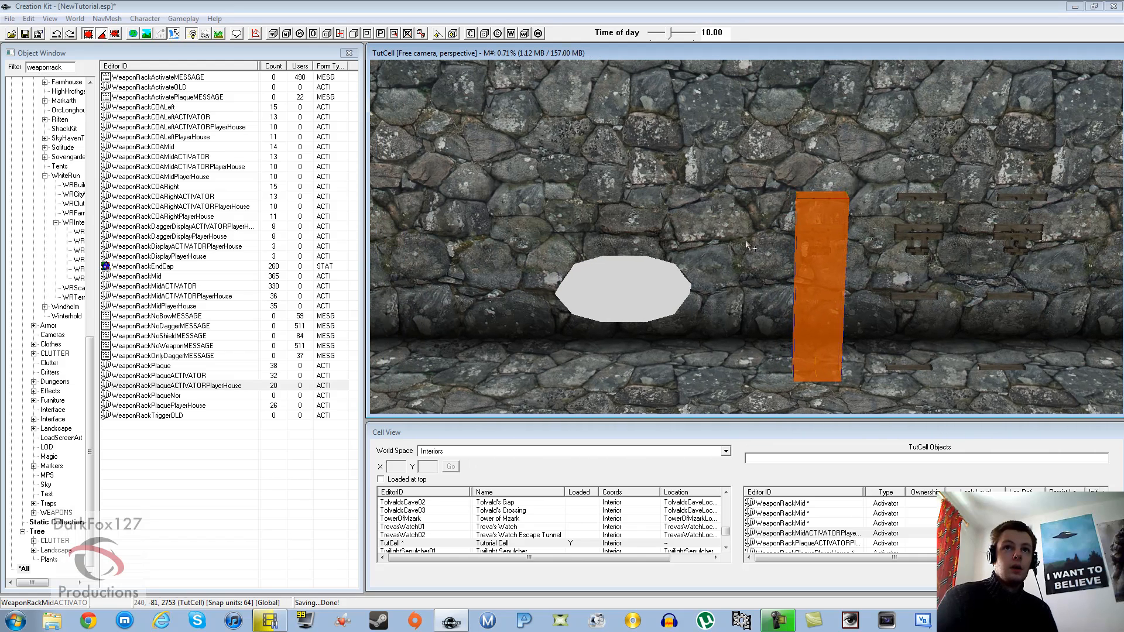
{"action": "left_click_drag", "start_coordinate": [637, 285], "coordinate": [619, 329]}
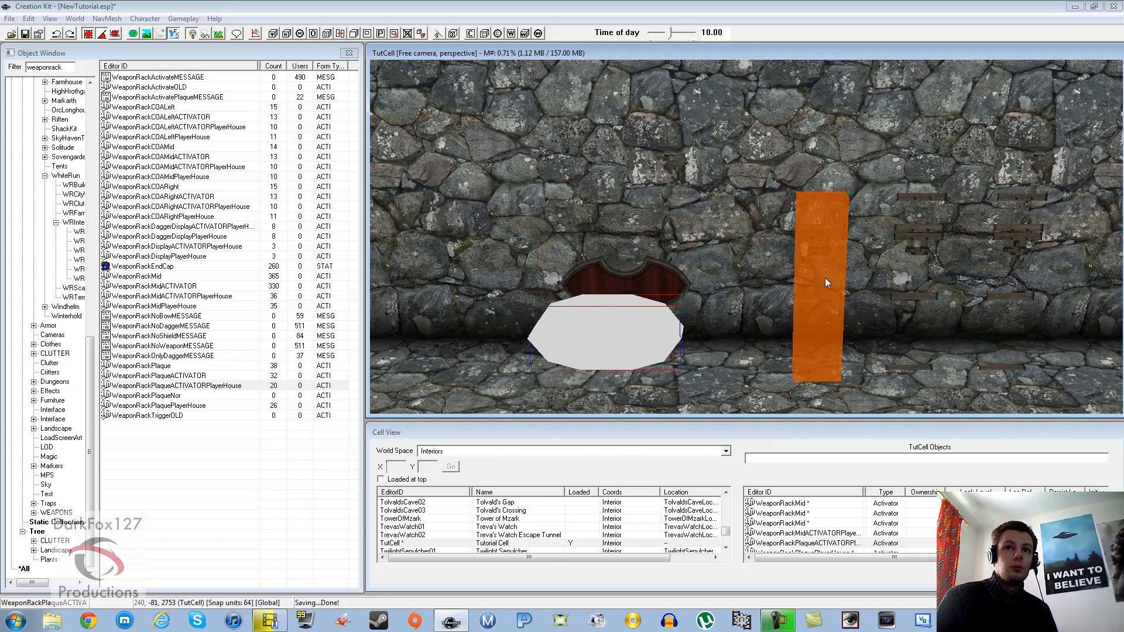
{"action": "left_click_drag", "start_coordinate": [823, 291], "coordinate": [836, 322]}
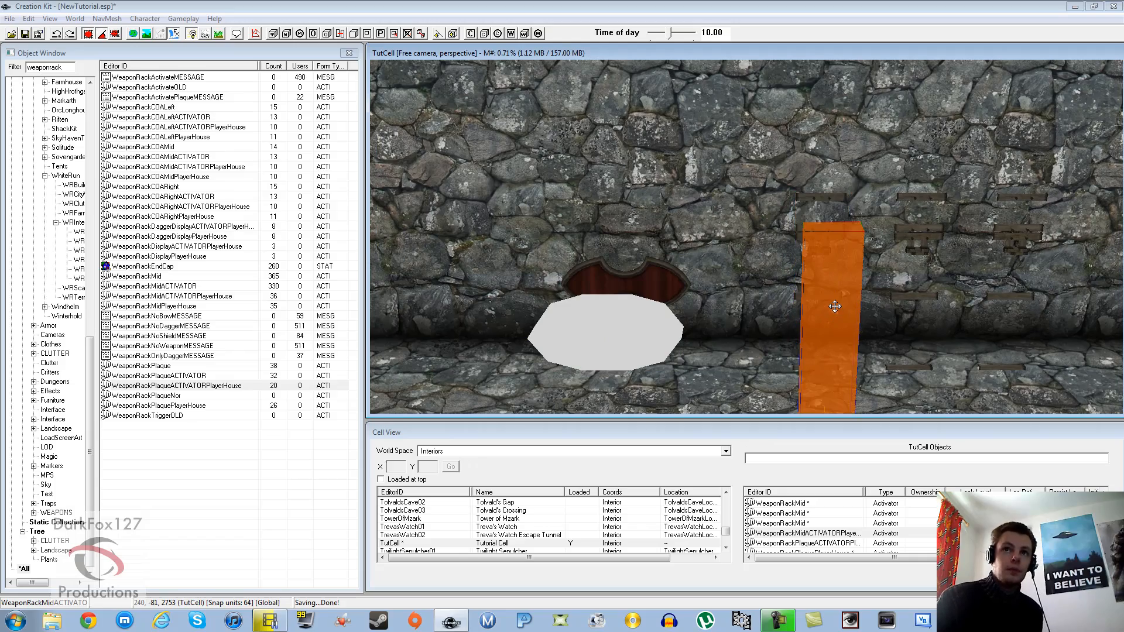
Step: Start a new linked reference on the rack activator and pick the leftmost WeaponRackMid in TutCell as its target
{"action": "middle_click_drag", "start_coordinate": [835, 306], "coordinate": [751, 286], "text": "shift"}
{"action": "scroll", "coordinate": [774, 298], "scroll_direction": "up", "scroll_amount": 4}
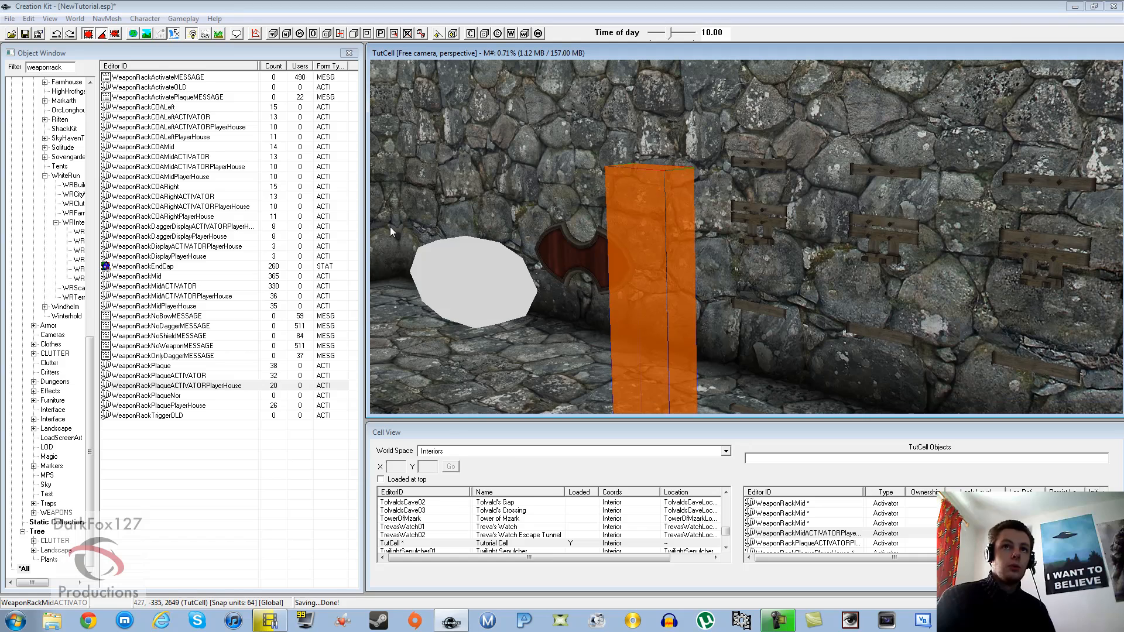
{"action": "double_click", "coordinate": [676, 266]}
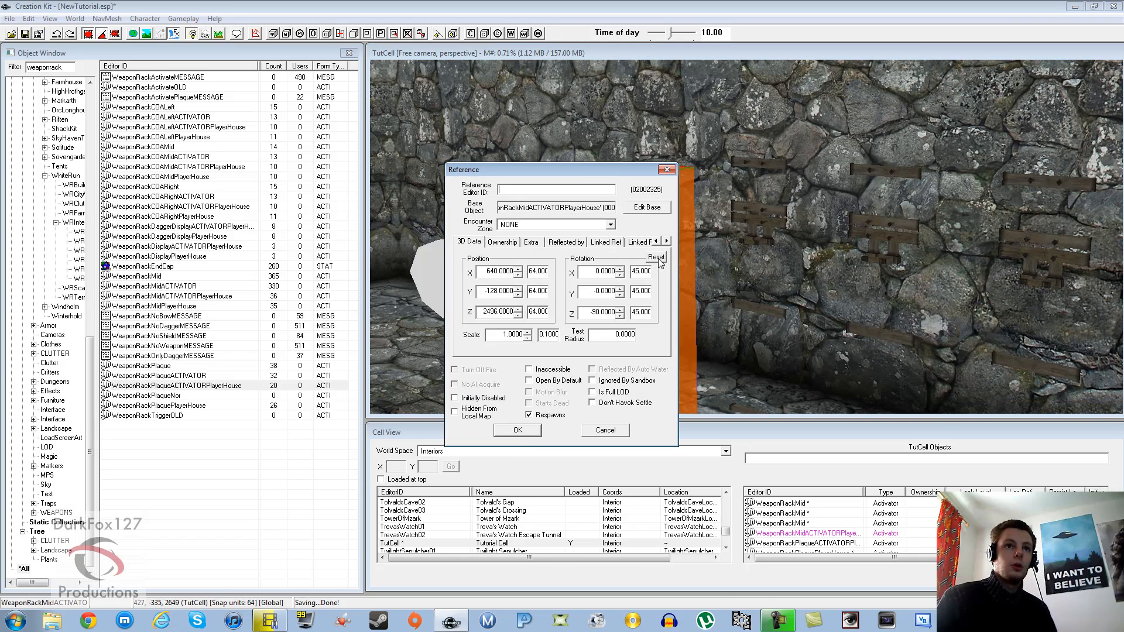
{"action": "left_click", "coordinate": [603, 243]}
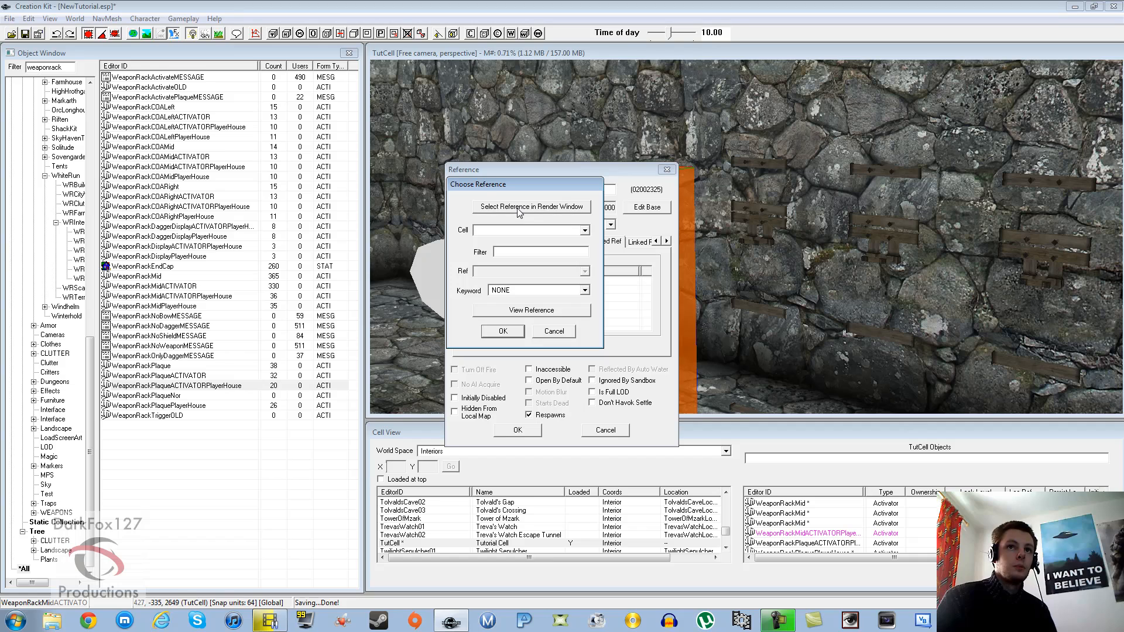
{"action": "left_click", "coordinate": [530, 208]}
{"action": "left_click", "coordinate": [768, 223]}
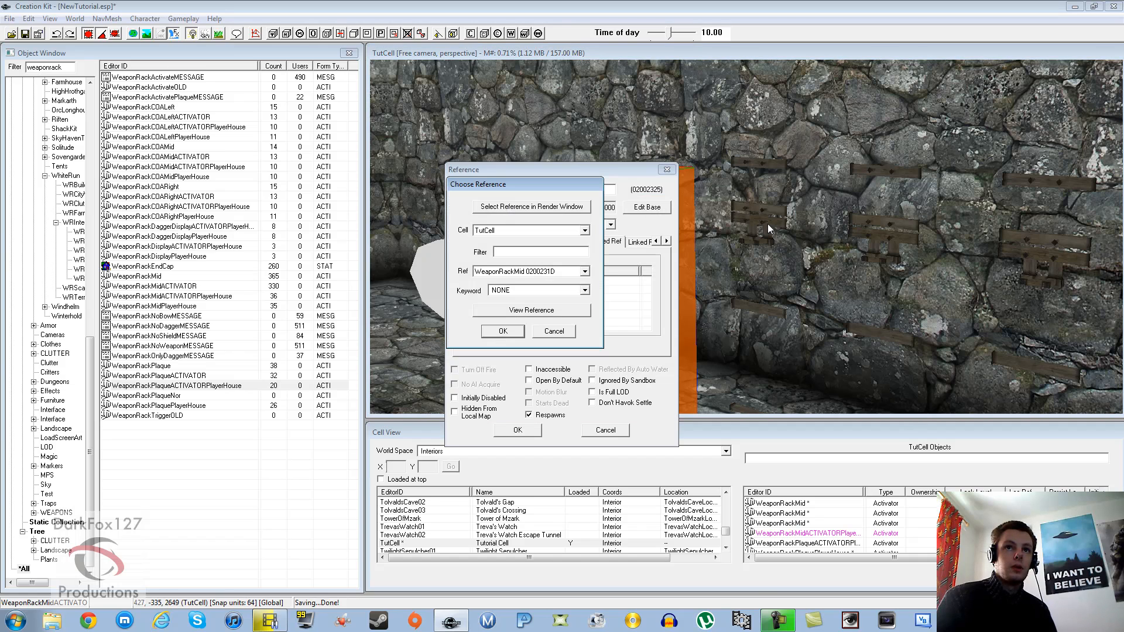
Step: Assign the WRackTrigger keyword to the rack activator's linked reference and save the reference
{"action": "left_click", "coordinate": [525, 291]}
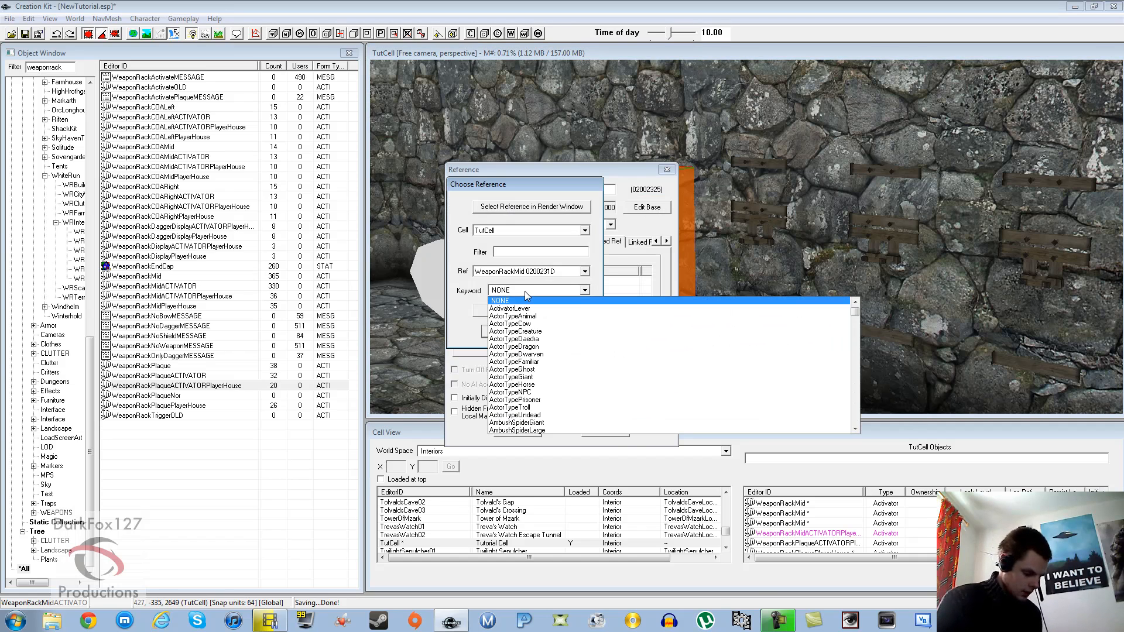
{"action": "type", "text": "wr"}
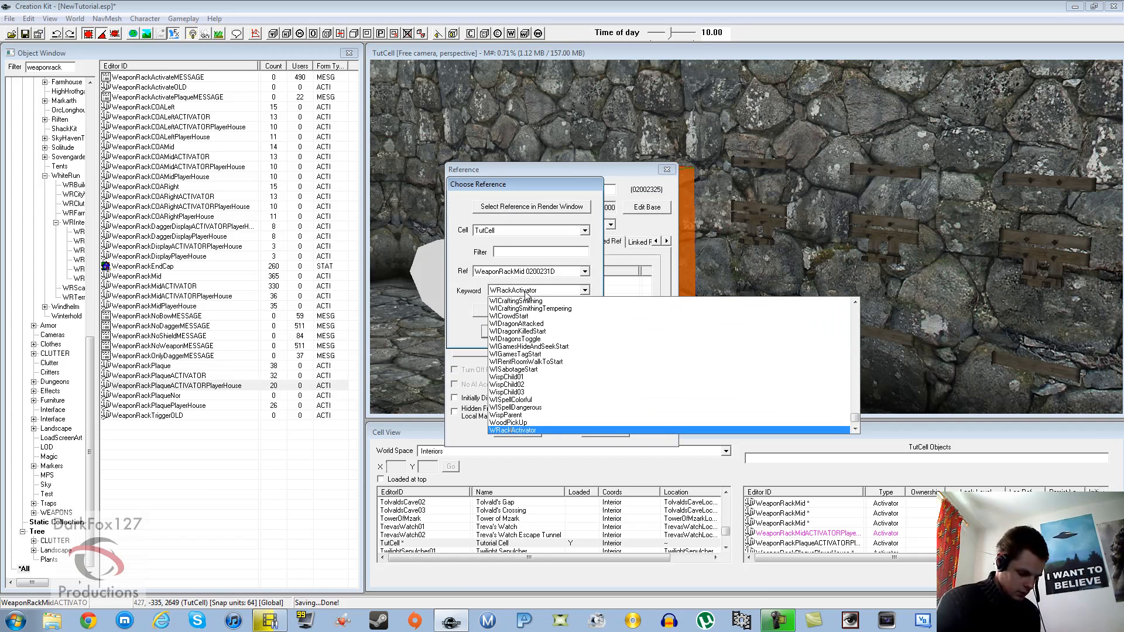
{"action": "key", "text": "Down"}
{"action": "key", "text": "Down"}
{"action": "key", "text": "Down"}
{"action": "key", "text": "Down"}
{"action": "key", "text": "Down"}
{"action": "key", "text": "Down"}
{"action": "key", "text": "Down"}
{"action": "key", "text": "Down"}
{"action": "key", "text": "Down"}
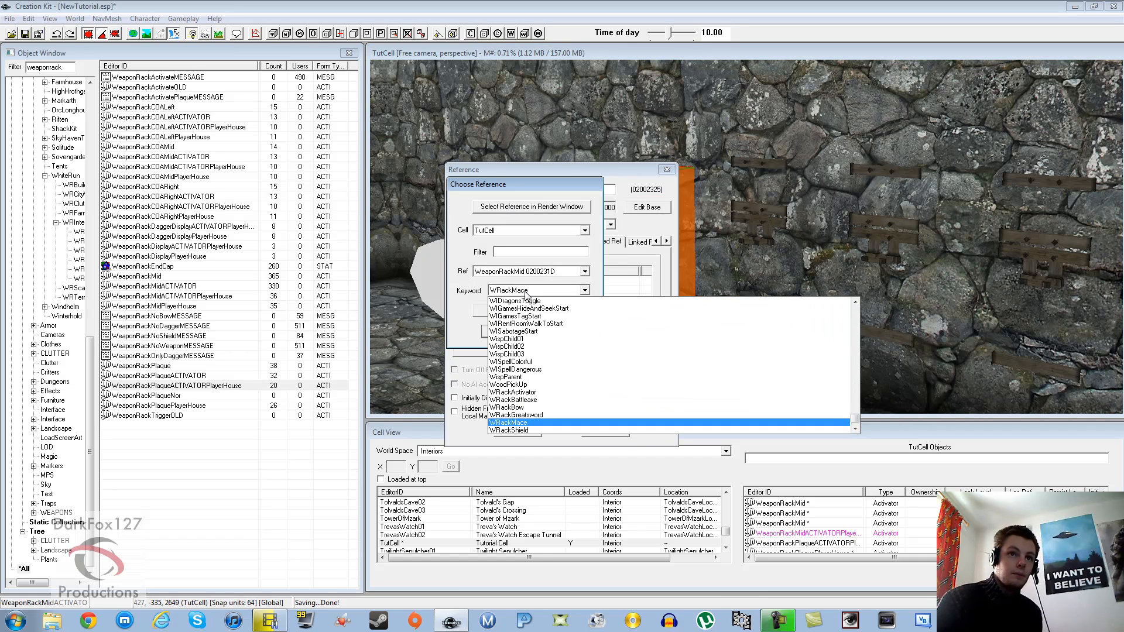
{"action": "key", "text": "Return"}
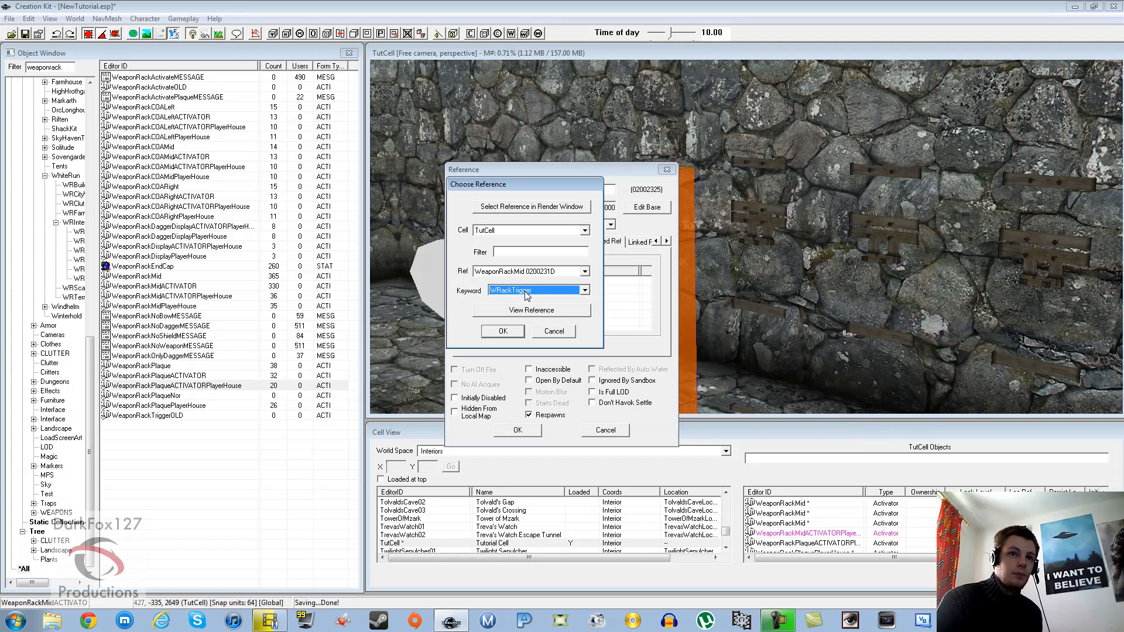
{"action": "left_click", "coordinate": [503, 331]}
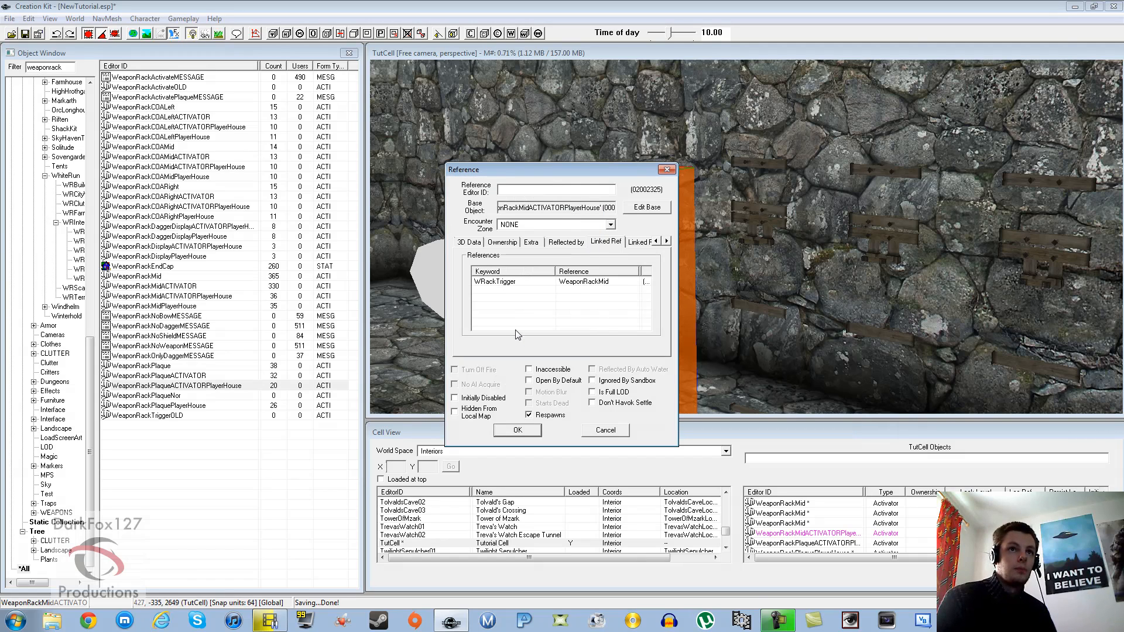
{"action": "left_click", "coordinate": [518, 430]}
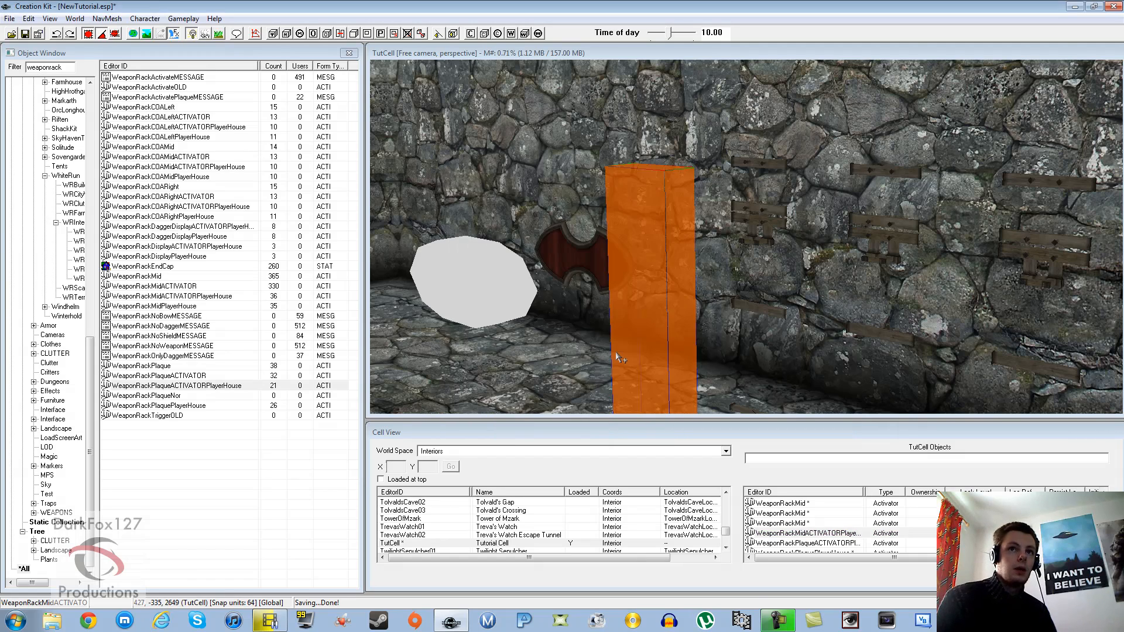
Step: Add a linked reference from the leftmost WeaponRackMid to the WeaponRackMidACTIVATORPlayerHouse with the keyword WRackActivator
{"action": "double_click", "coordinate": [771, 227]}
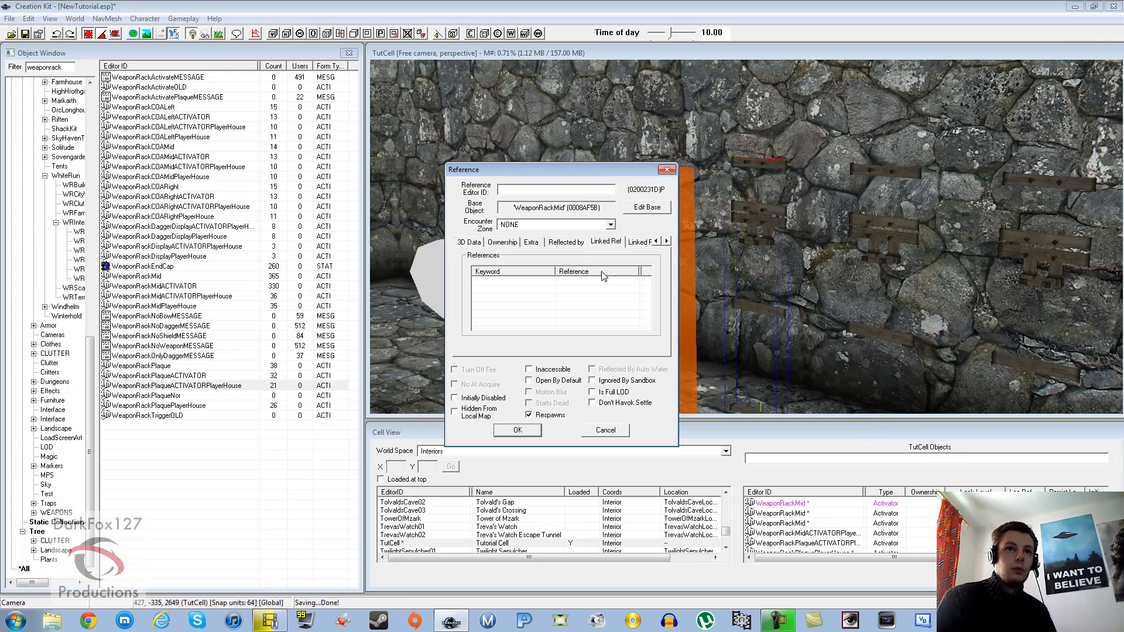
{"action": "double_click", "coordinate": [580, 297]}
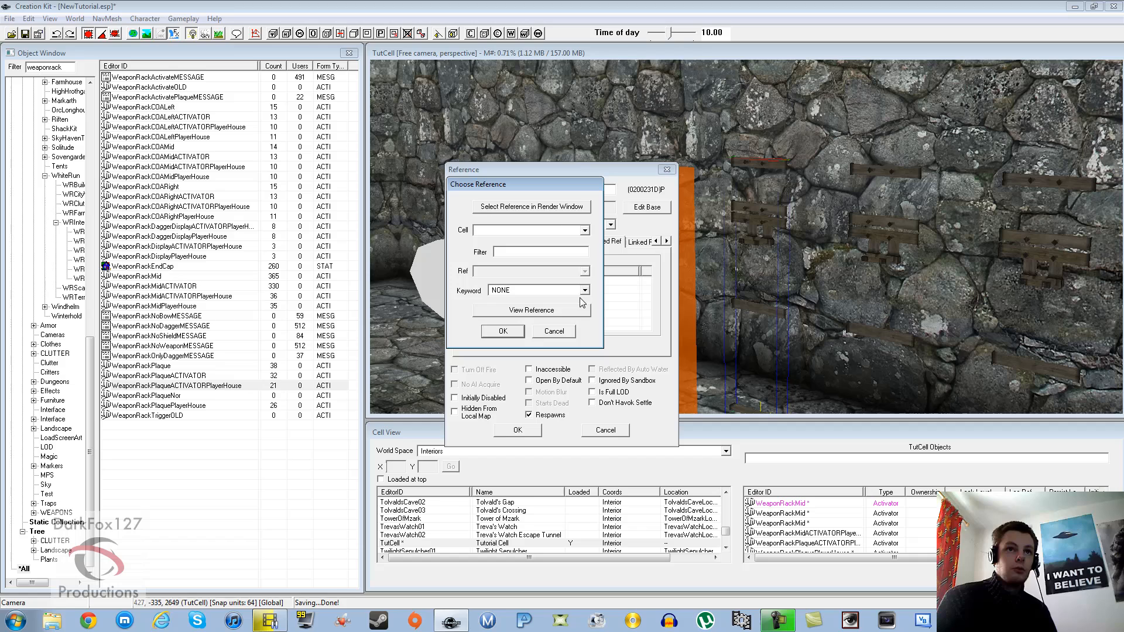
{"action": "left_click", "coordinate": [555, 207]}
{"action": "left_click", "coordinate": [657, 259]}
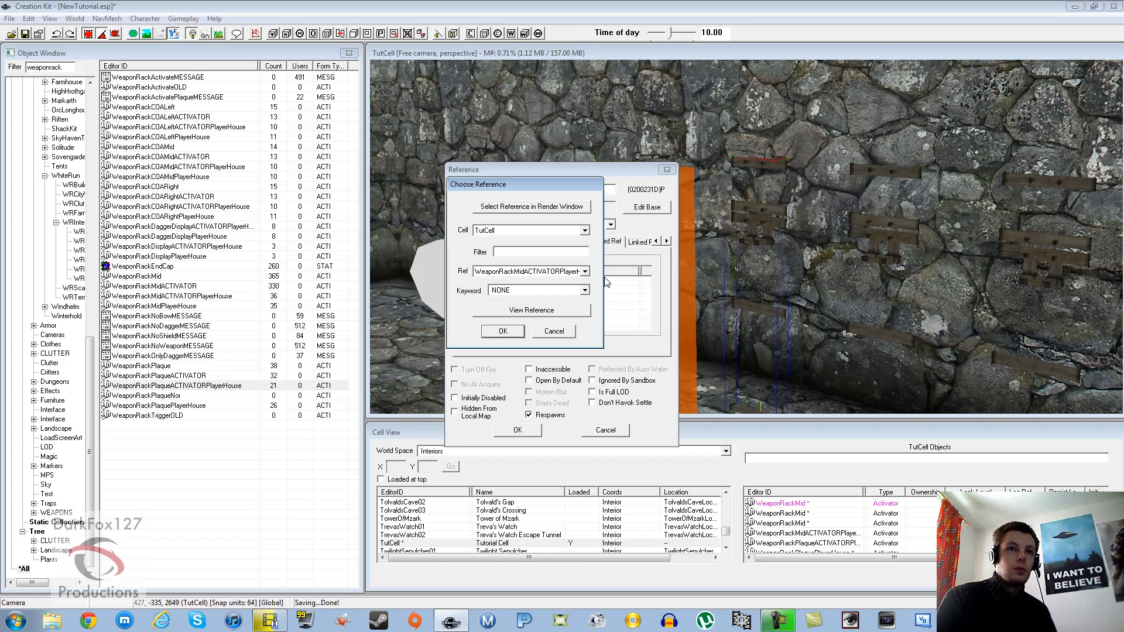
{"action": "left_click", "coordinate": [518, 291]}
{"action": "type", "text": "wr"}
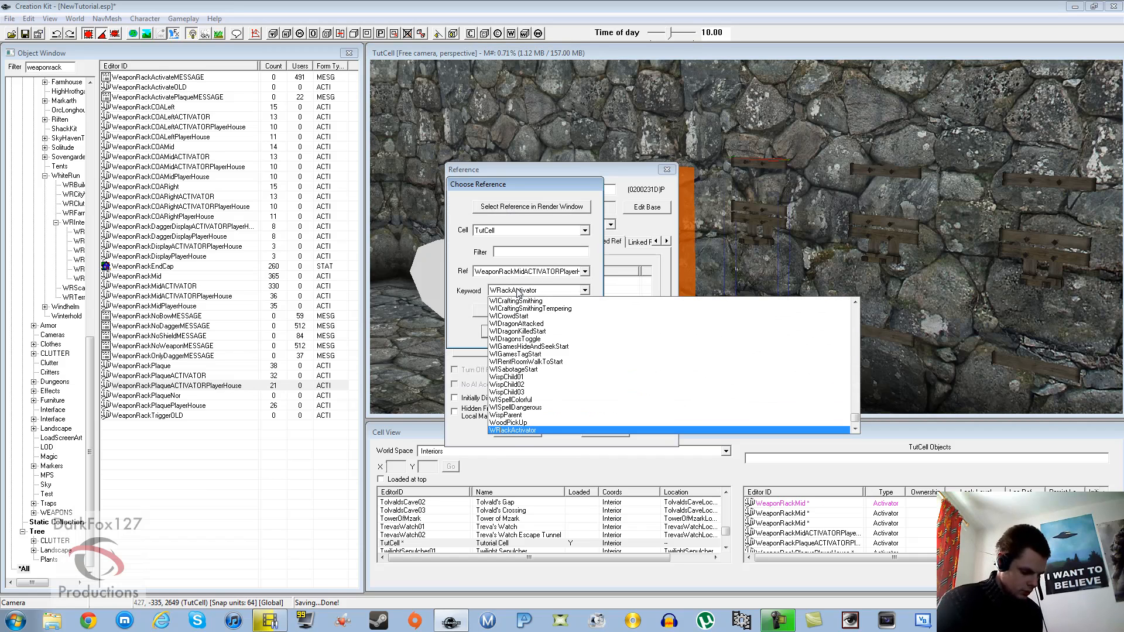
{"action": "left_click", "coordinate": [518, 292]}
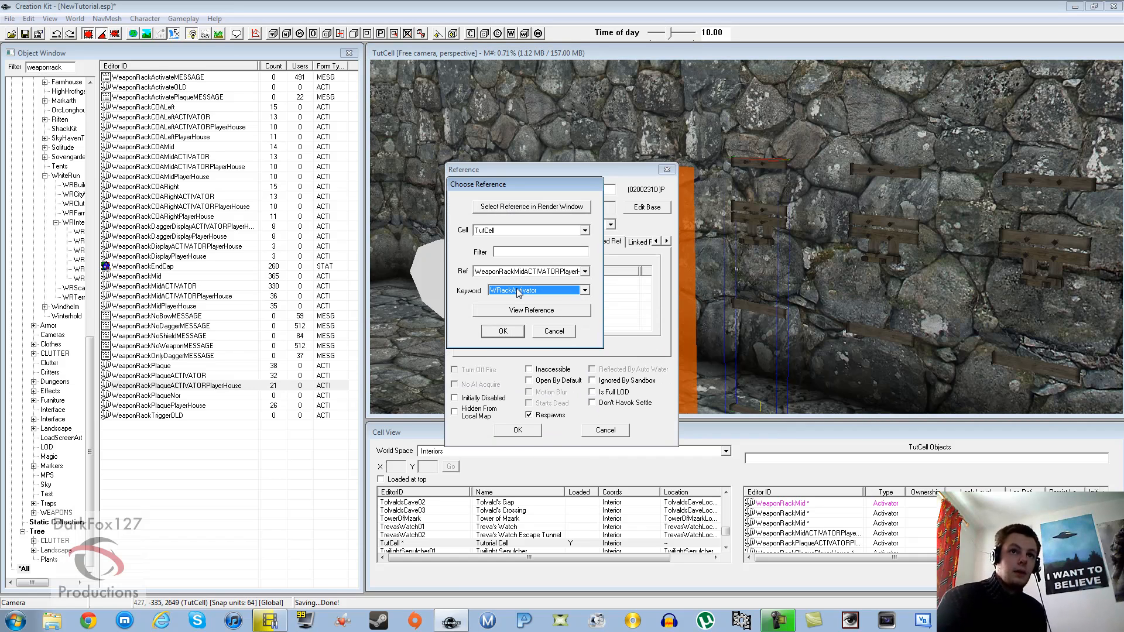
{"action": "left_click", "coordinate": [504, 331]}
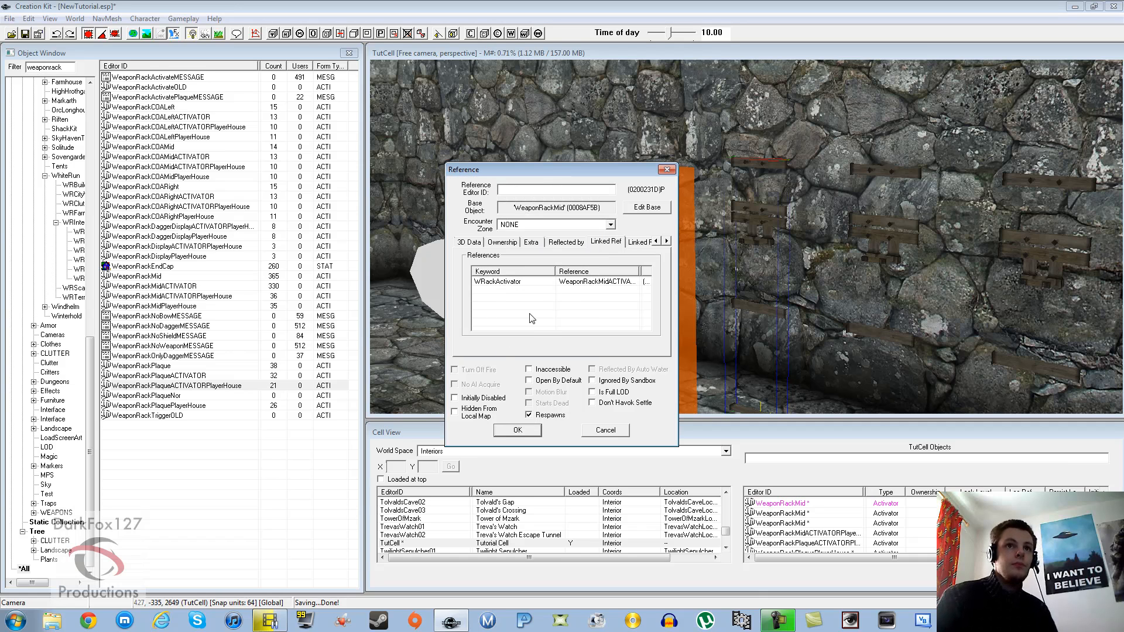
Step: Save the leftmost WeaponRackMid's reference with its WRackActivator link
{"action": "left_click", "coordinate": [511, 427]}
{"action": "middle_click_drag", "start_coordinate": [662, 363], "coordinate": [595, 319]}
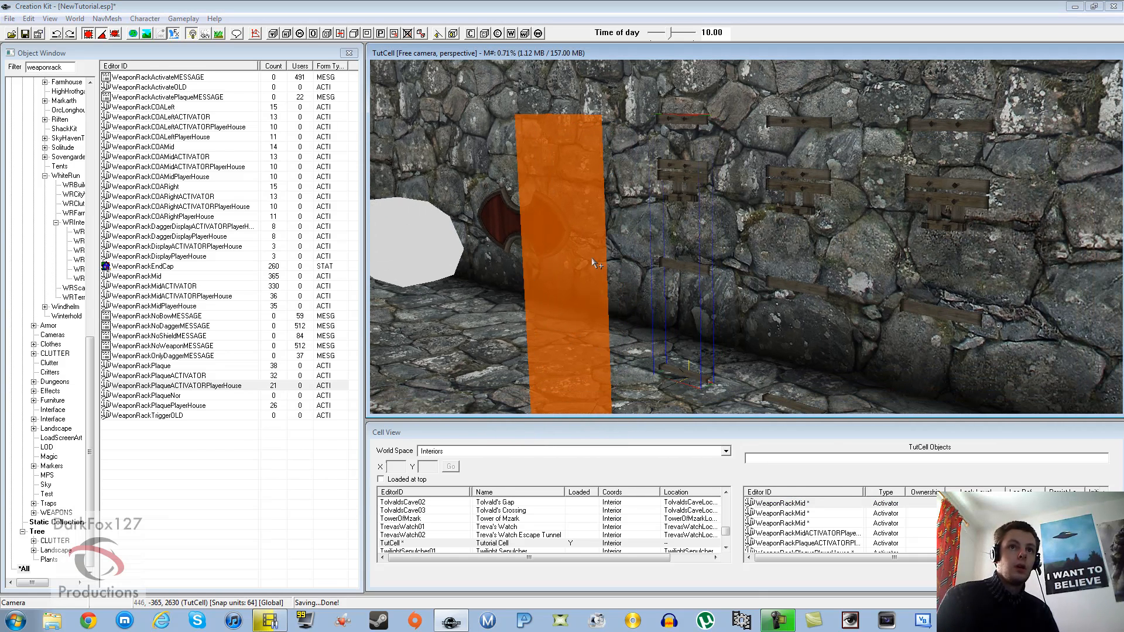
Step: Try to move the orange rack activator over the leftmost weapon rack
{"action": "left_click", "coordinate": [566, 248]}
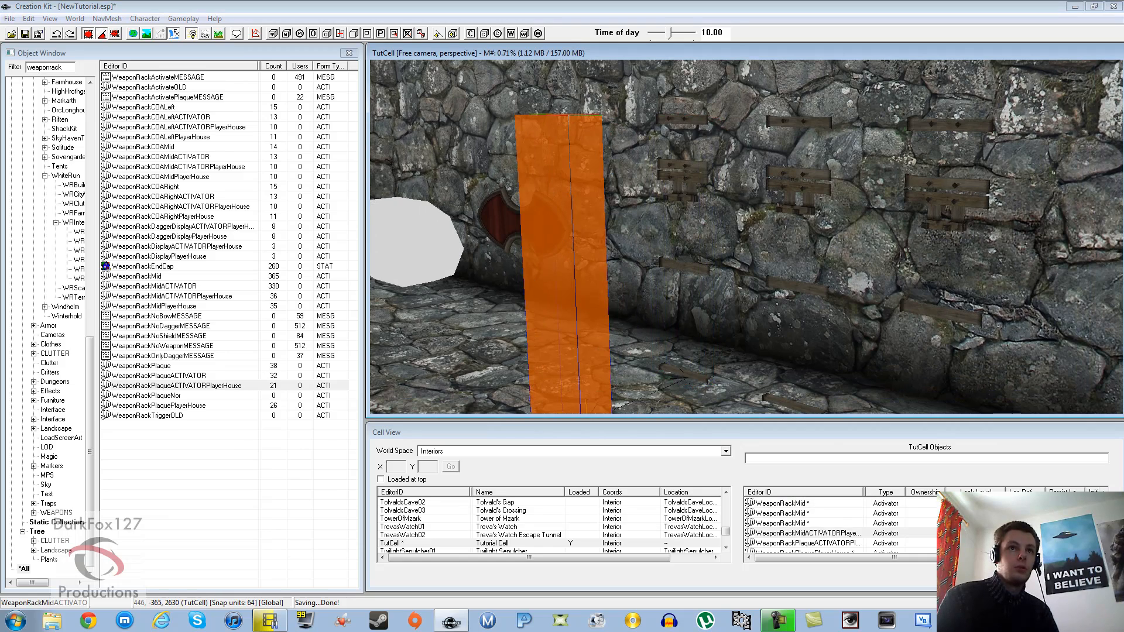
{"action": "left_click_drag", "start_coordinate": [566, 248], "coordinate": [687, 232]}
{"action": "scroll", "coordinate": [686, 232], "scroll_direction": "up", "scroll_amount": 3}
{"action": "scroll", "coordinate": [684, 229], "scroll_direction": "down", "scroll_amount": 2}
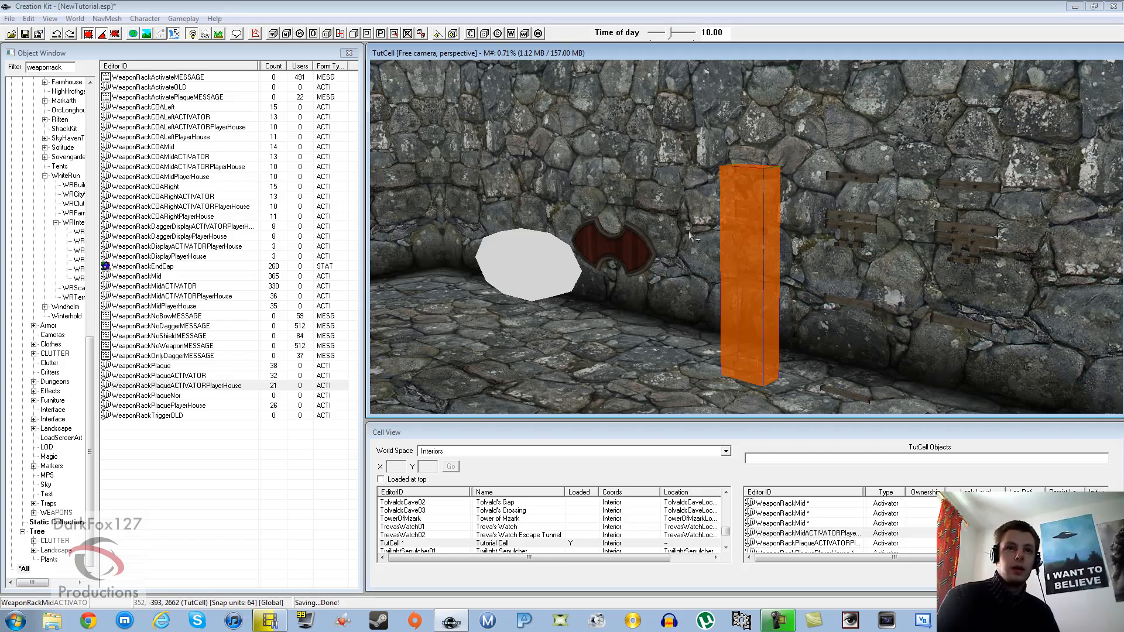
Step: Start a new linked reference on the white plaque activator and pick the WeaponRackPlaquePlayerHouse plaque in TutCell as its target
{"action": "scroll", "coordinate": [691, 237], "scroll_direction": "up", "scroll_amount": 3}
{"action": "left_click", "coordinate": [720, 249]}
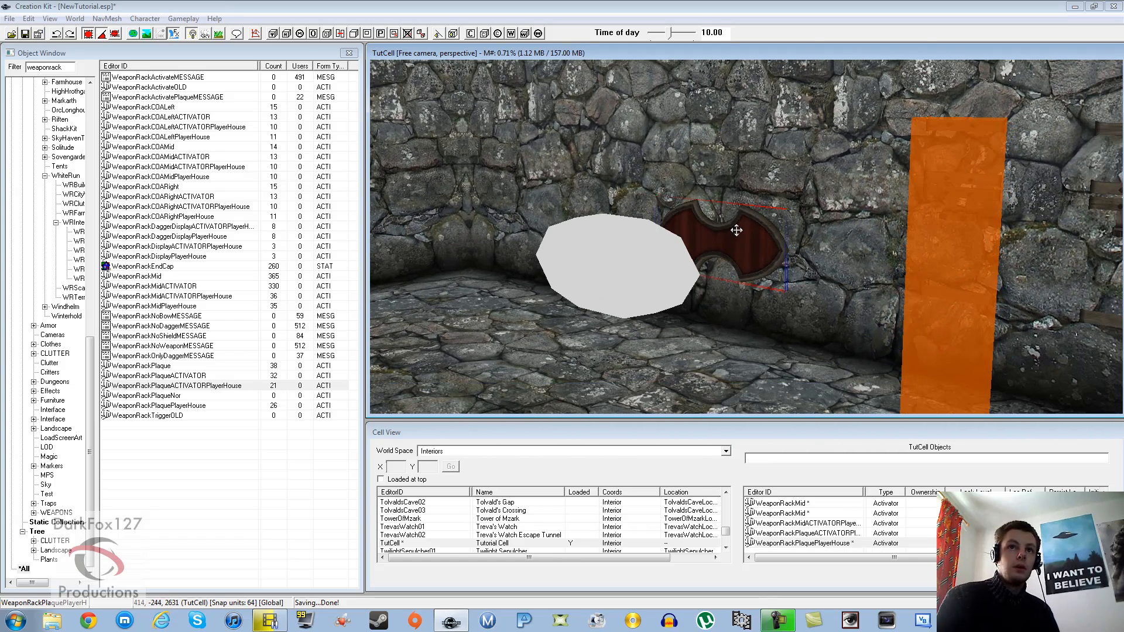
{"action": "double_click", "coordinate": [624, 274]}
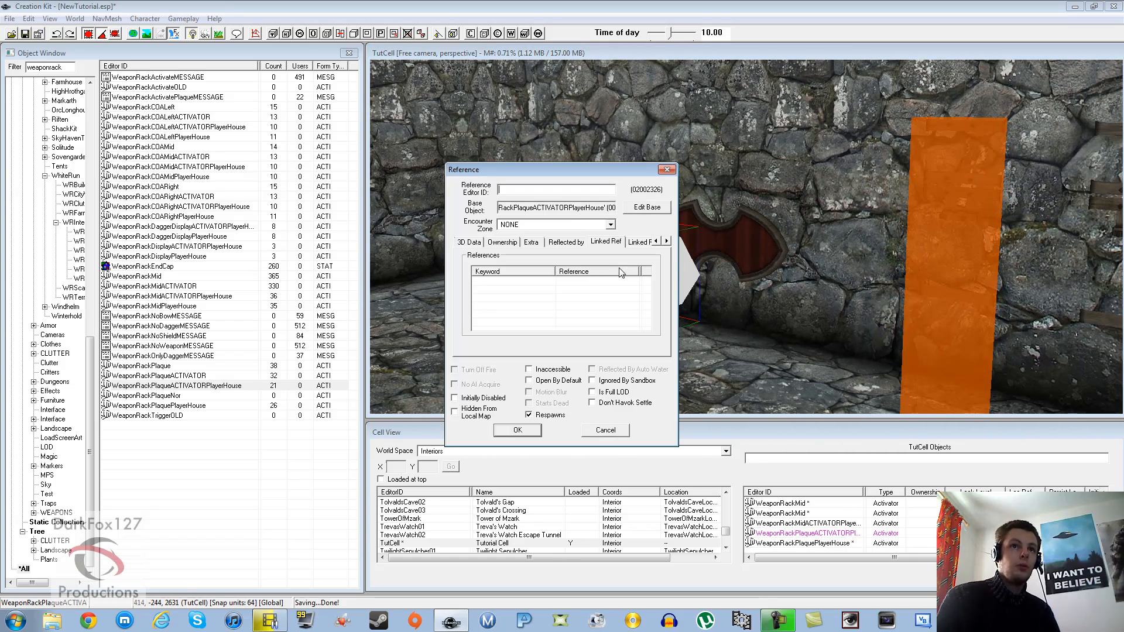
{"action": "double_click", "coordinate": [574, 291]}
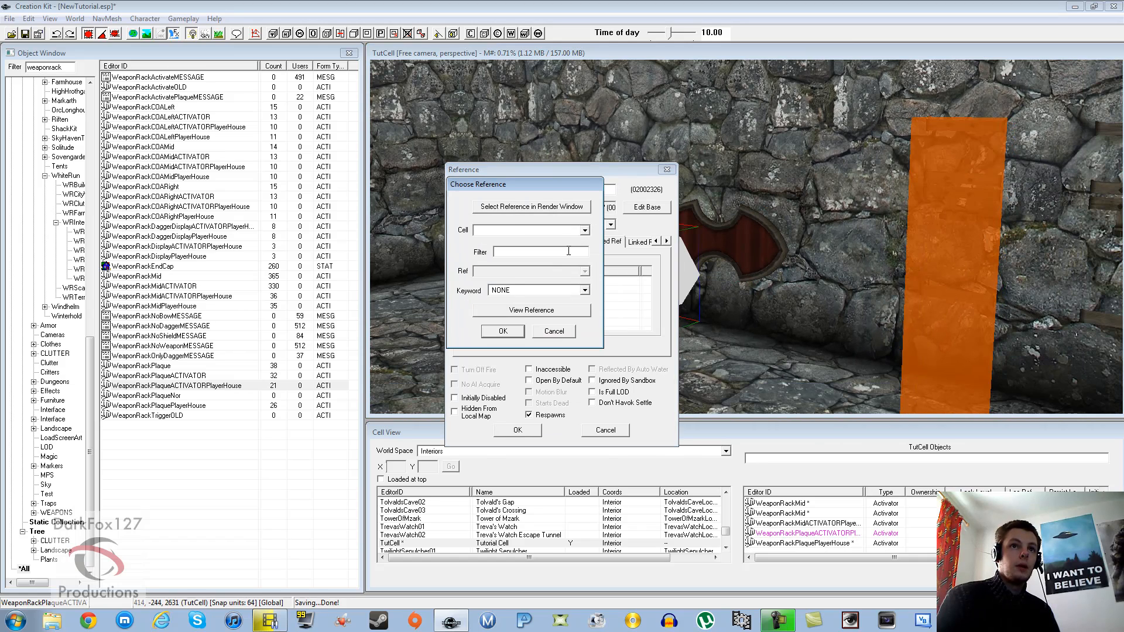
{"action": "left_click", "coordinate": [559, 206]}
{"action": "left_click", "coordinate": [743, 247]}
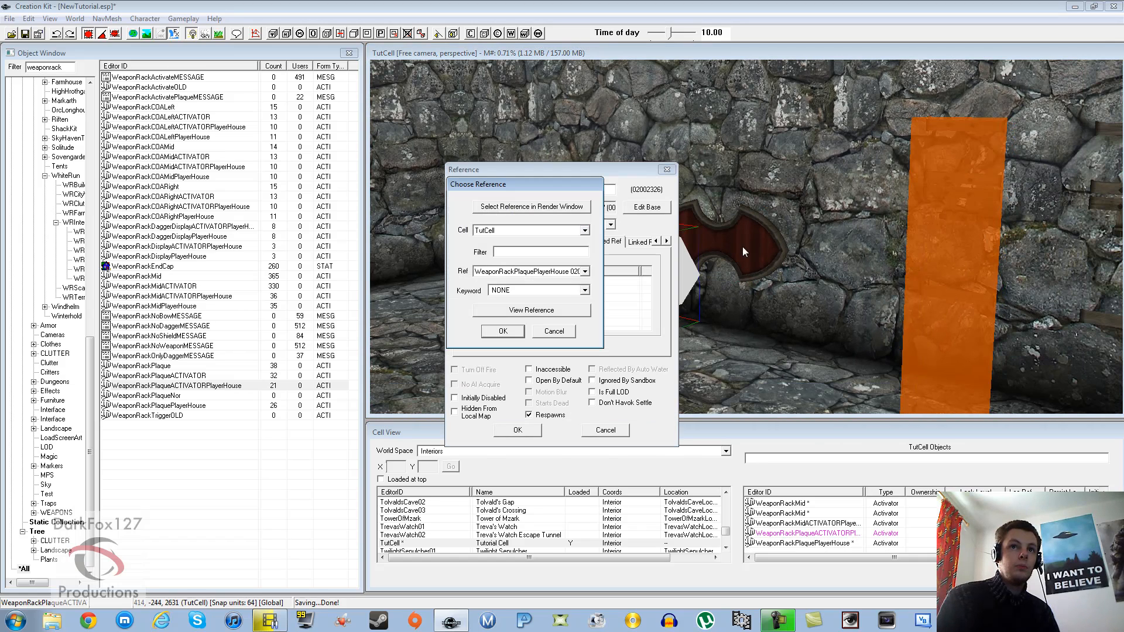
Step: Assign the WRackTrigger keyword to the plaque activator's linked reference and save the reference
{"action": "left_click", "coordinate": [522, 289]}
{"action": "type", "text": "wr"}
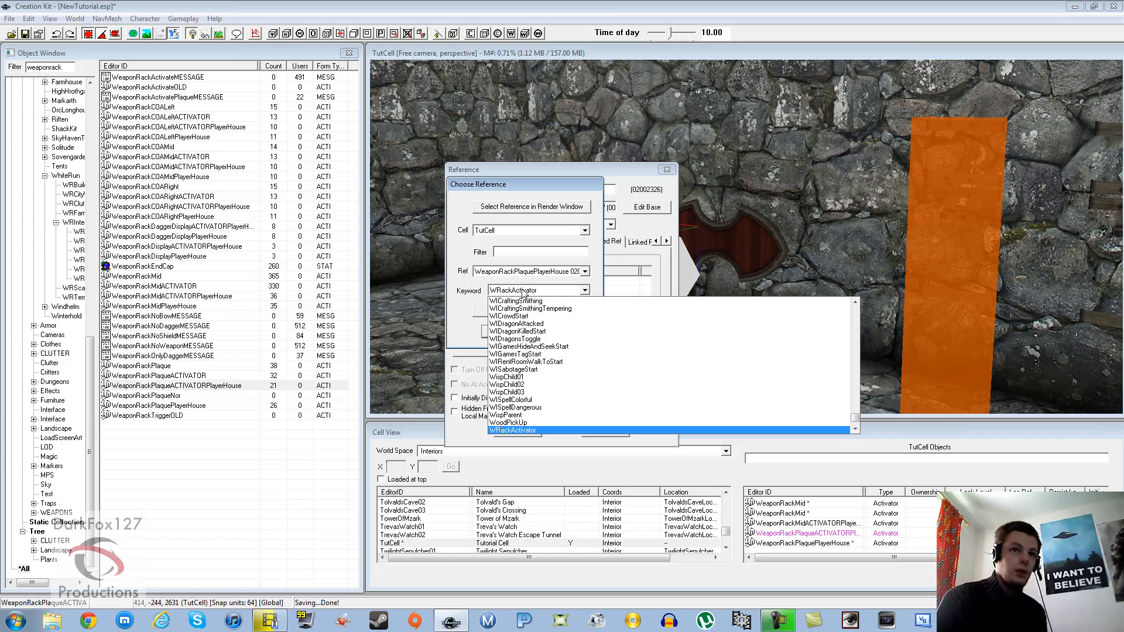
{"action": "key", "text": "Down"}
{"action": "key", "text": "Down"}
{"action": "key", "text": "Down"}
{"action": "key", "text": "Down"}
{"action": "key", "text": "Down"}
{"action": "key", "text": "Down"}
{"action": "key", "text": "Down"}
{"action": "key", "text": "Down"}
{"action": "key", "text": "Down"}
{"action": "key", "text": "Down"}
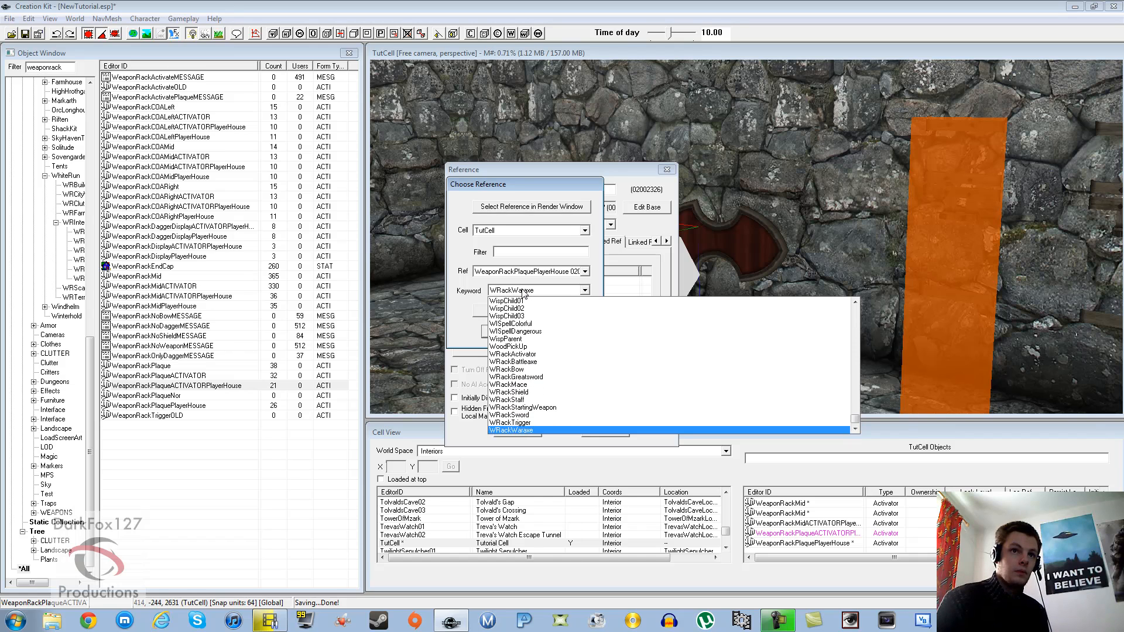
{"action": "key", "text": "Up"}
{"action": "key", "text": "Return"}
{"action": "key", "text": "Return"}
{"action": "left_click", "coordinate": [523, 432]}
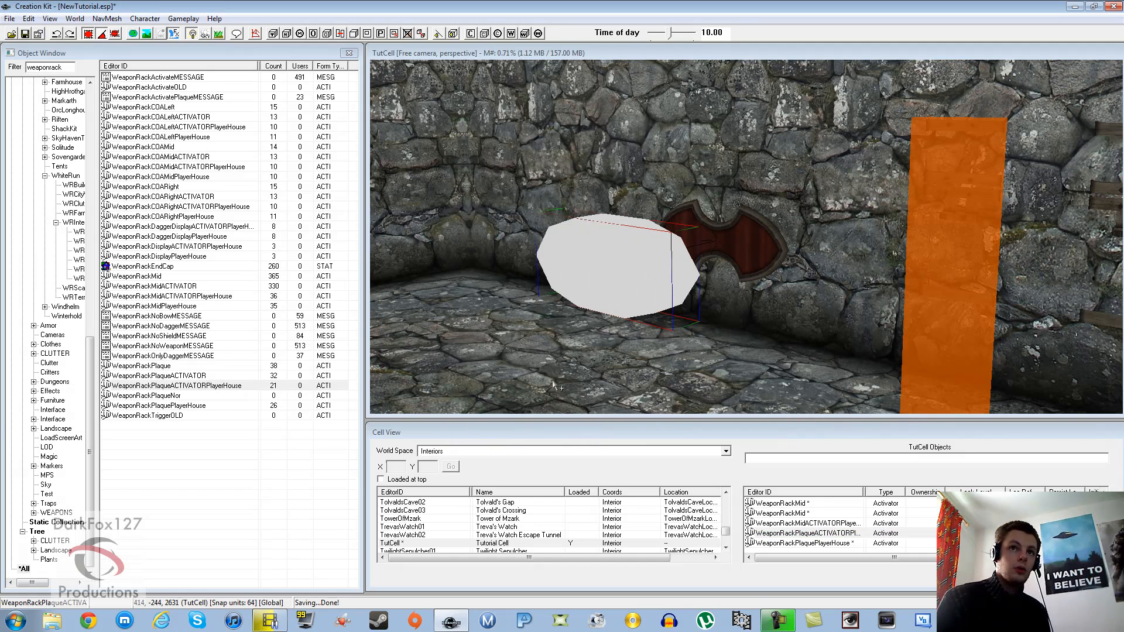
Step: Add a linked reference from the weapon plaque to the WeaponRackPlaqueACTIVATORPlayerHouse with the keyword WRackActivator, and save it
{"action": "double_click", "coordinate": [714, 269]}
{"action": "double_click", "coordinate": [527, 296]}
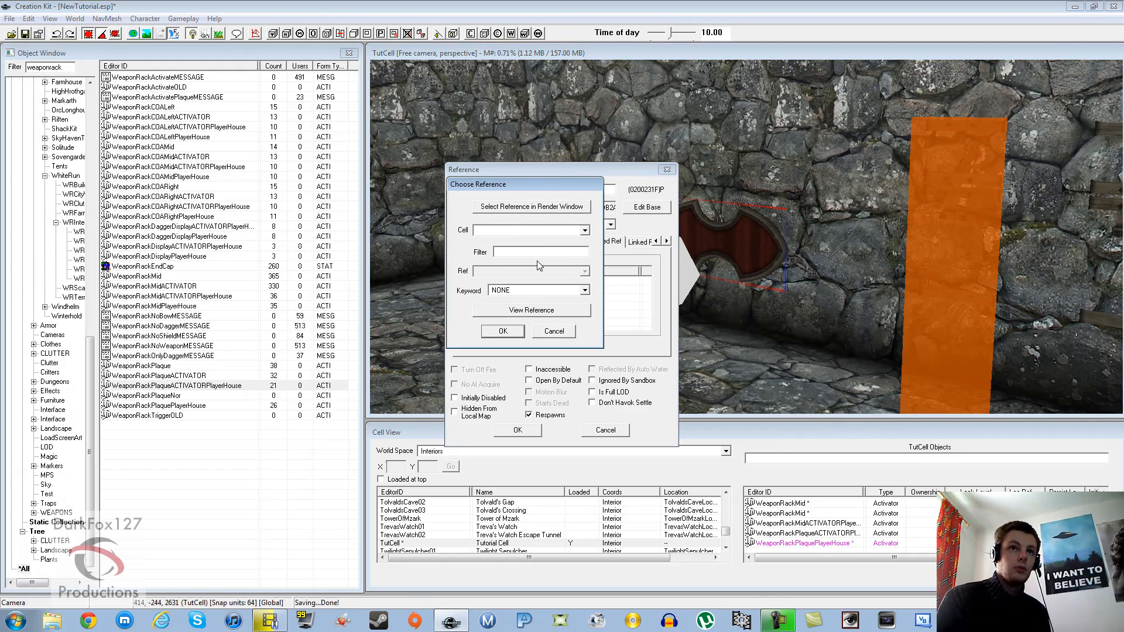
{"action": "left_click", "coordinate": [538, 210]}
{"action": "double_click", "coordinate": [628, 273]}
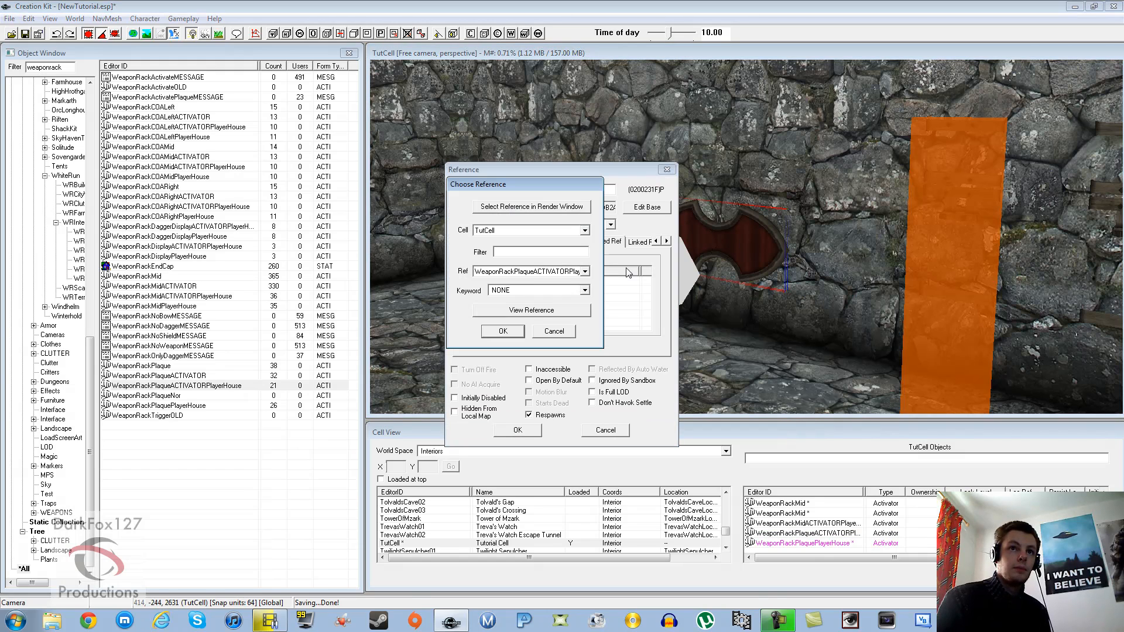
{"action": "left_click", "coordinate": [517, 293]}
{"action": "type", "text": "wr"}
{"action": "key", "text": "Return"}
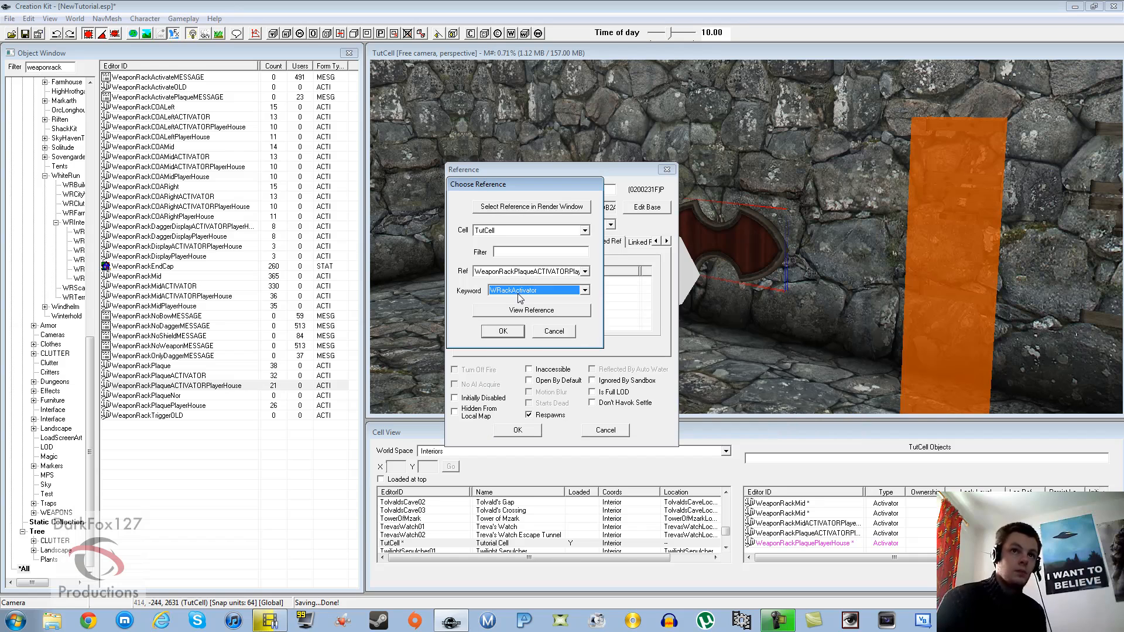
{"action": "key", "text": "Return"}
{"action": "left_click", "coordinate": [518, 430]}
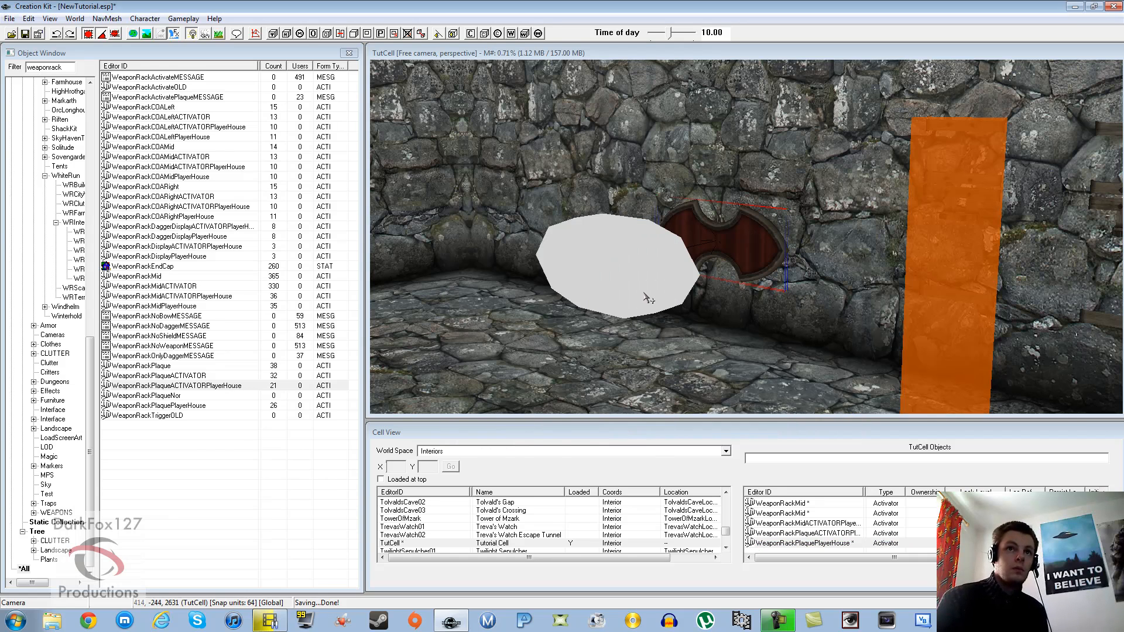
Step: Try the plaque activator over the weapon plaque, and undo the move
{"action": "middle_click_drag", "start_coordinate": [641, 302], "coordinate": [637, 280]}
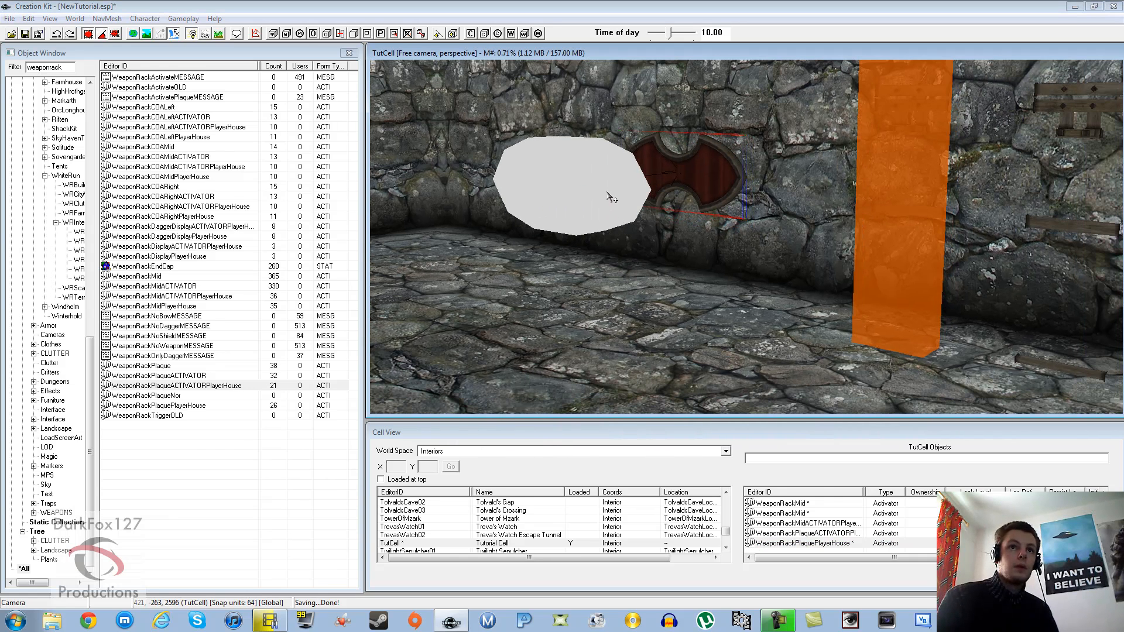
{"action": "left_click", "coordinate": [607, 192]}
{"action": "left_click_drag", "start_coordinate": [607, 202], "coordinate": [706, 188]}
{"action": "middle_click_drag", "start_coordinate": [706, 188], "coordinate": [707, 236]}
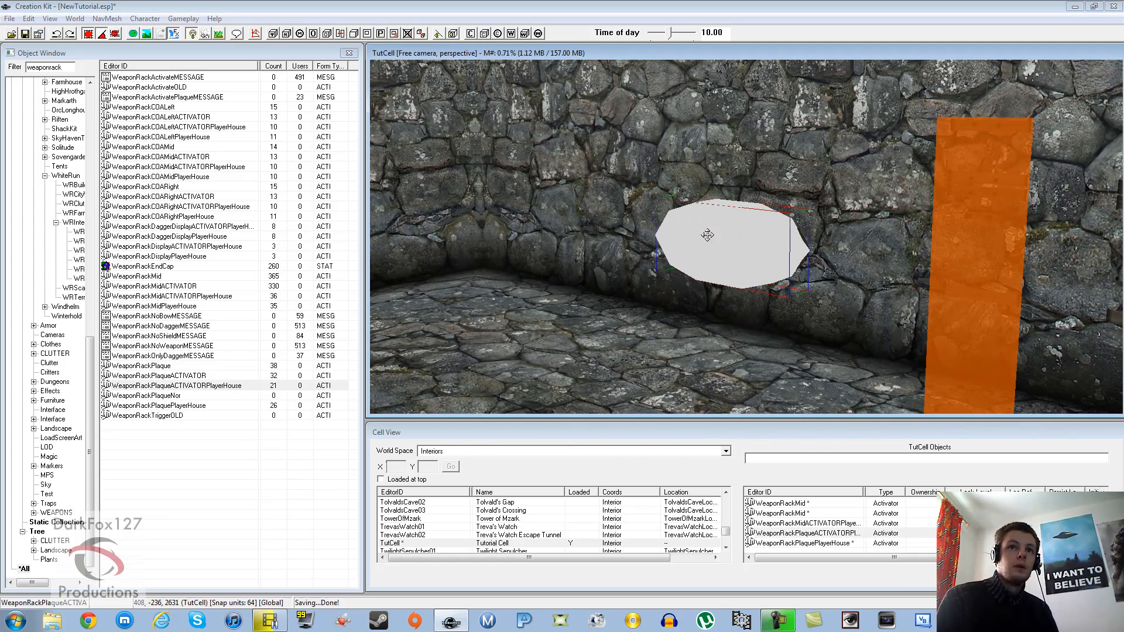
{"action": "scroll", "coordinate": [706, 239], "scroll_direction": "down", "scroll_amount": 1}
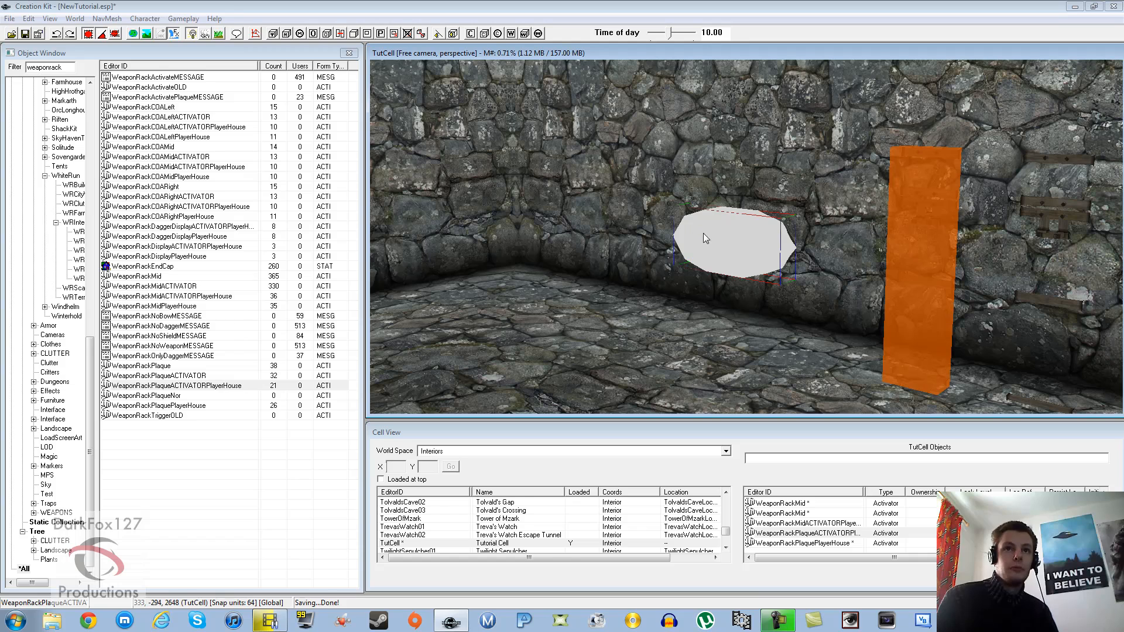
{"action": "key", "text": "ctrl+z"}
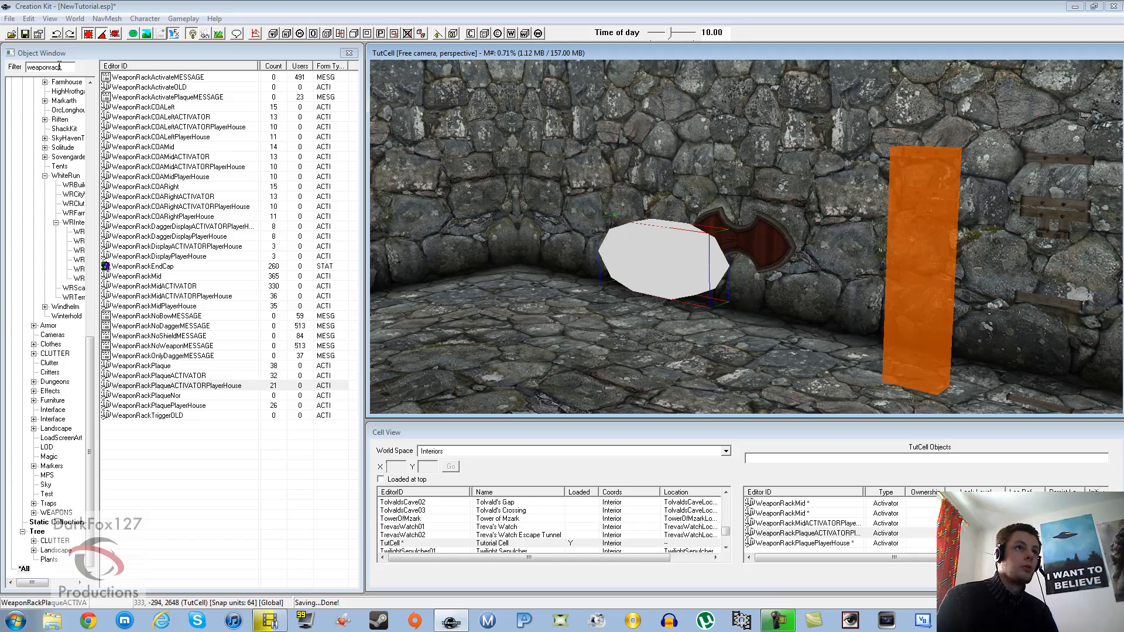
Step: Filter the object list by "sword" and place a DwarvenSword in TutCell near the plaque activator
{"action": "double_click", "coordinate": [59, 67]}
{"action": "type", "text": "swor"}
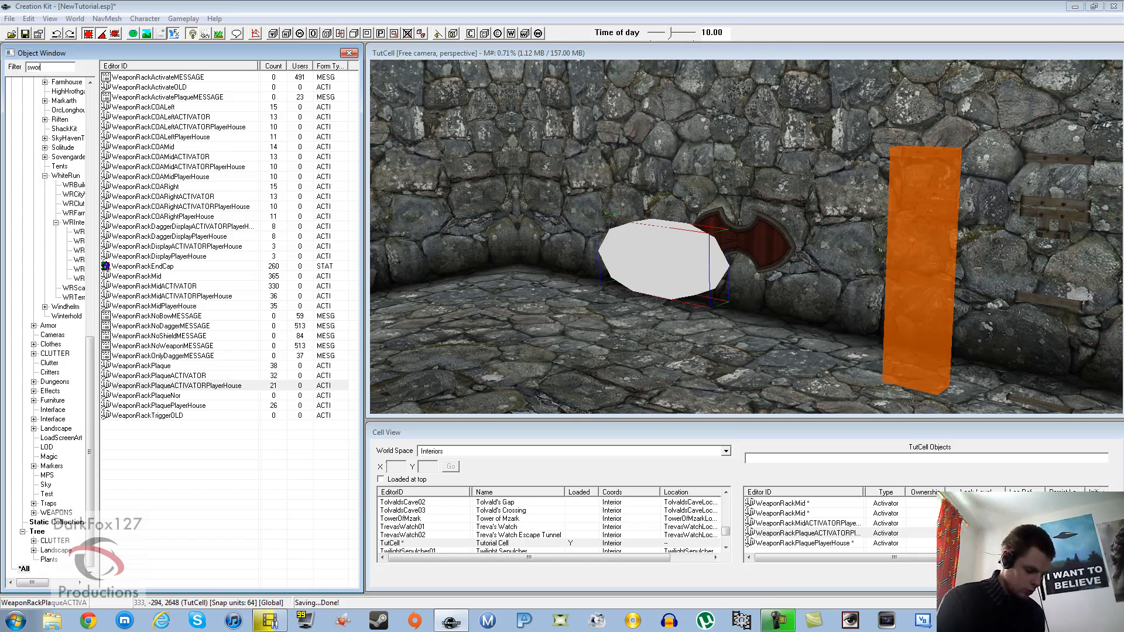
{"action": "type", "text": "d"}
{"action": "left_click", "coordinate": [175, 126]}
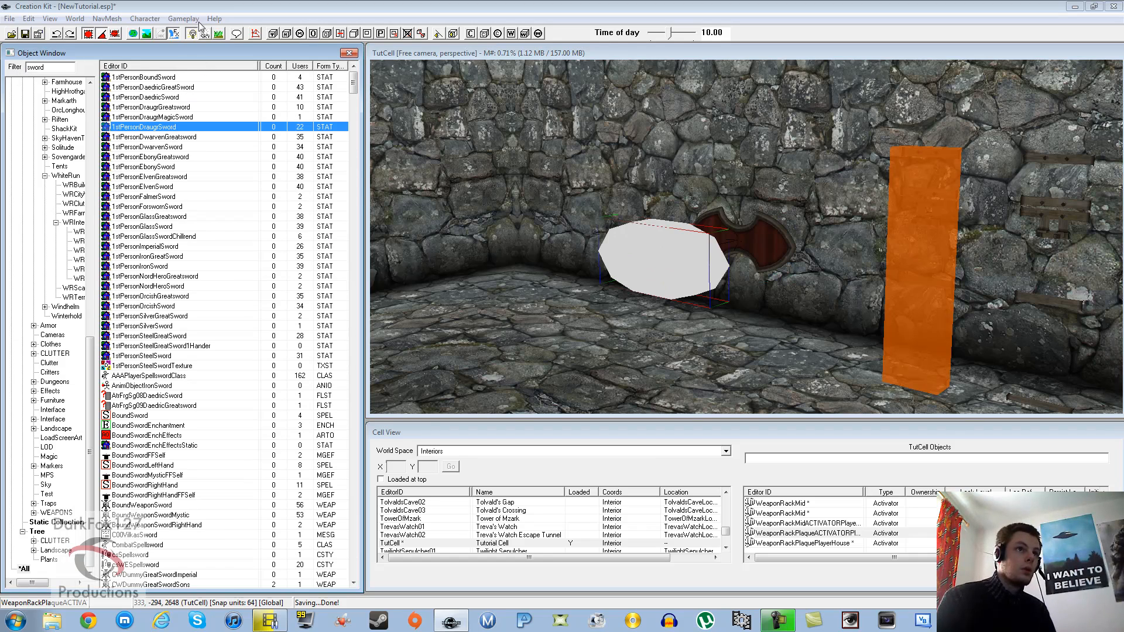
{"action": "left_click", "coordinate": [179, 266]}
{"action": "scroll", "coordinate": [181, 267], "scroll_direction": "down", "scroll_amount": 5}
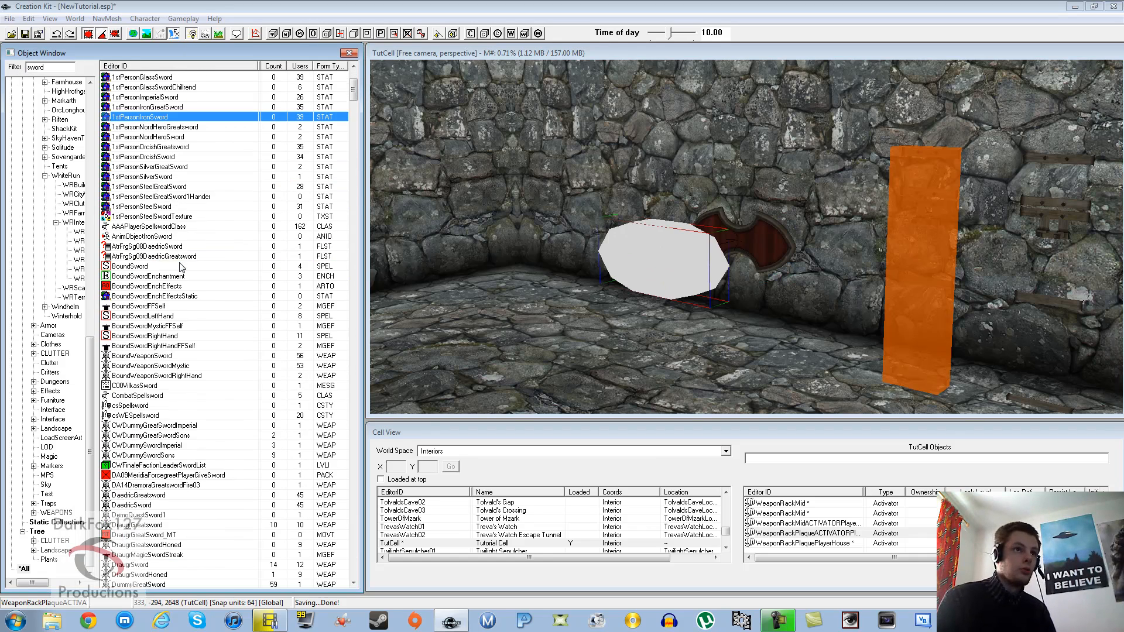
{"action": "scroll", "coordinate": [180, 266], "scroll_direction": "down", "scroll_amount": 4}
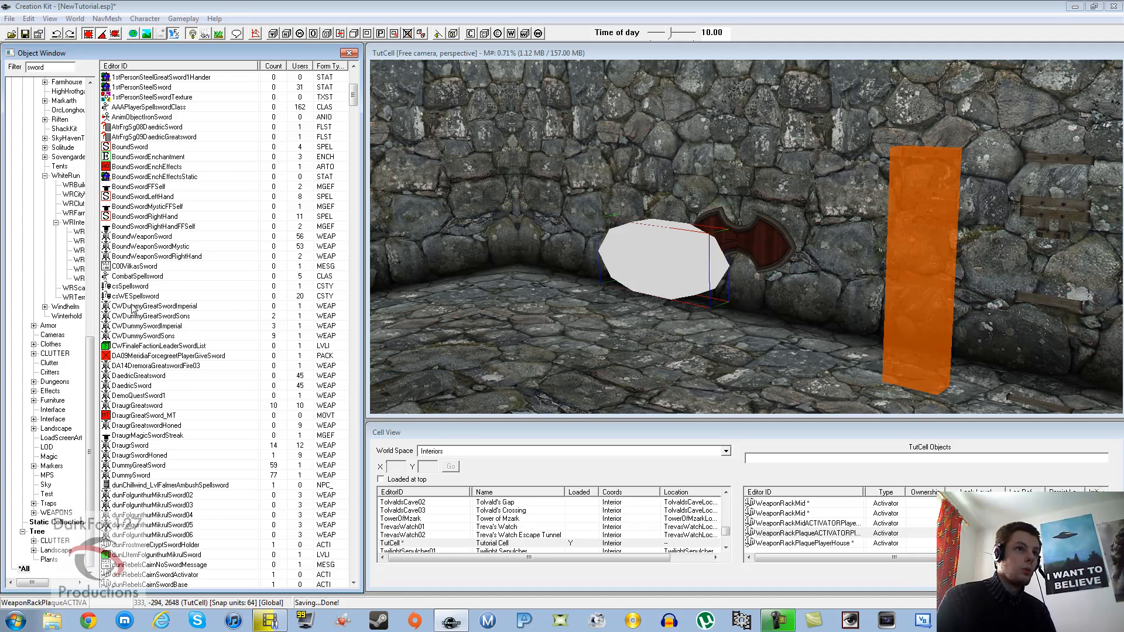
{"action": "scroll", "coordinate": [147, 256], "scroll_direction": "down", "scroll_amount": 5}
{"action": "scroll", "coordinate": [150, 258], "scroll_direction": "down", "scroll_amount": 5}
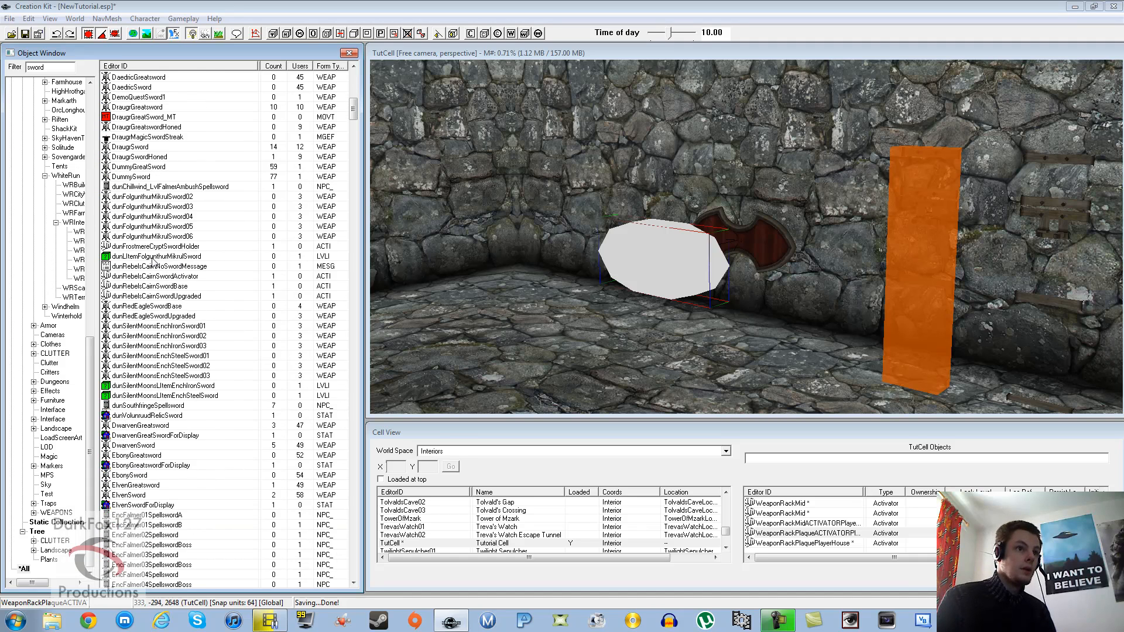
{"action": "left_click_drag", "start_coordinate": [135, 446], "coordinate": [653, 289]}
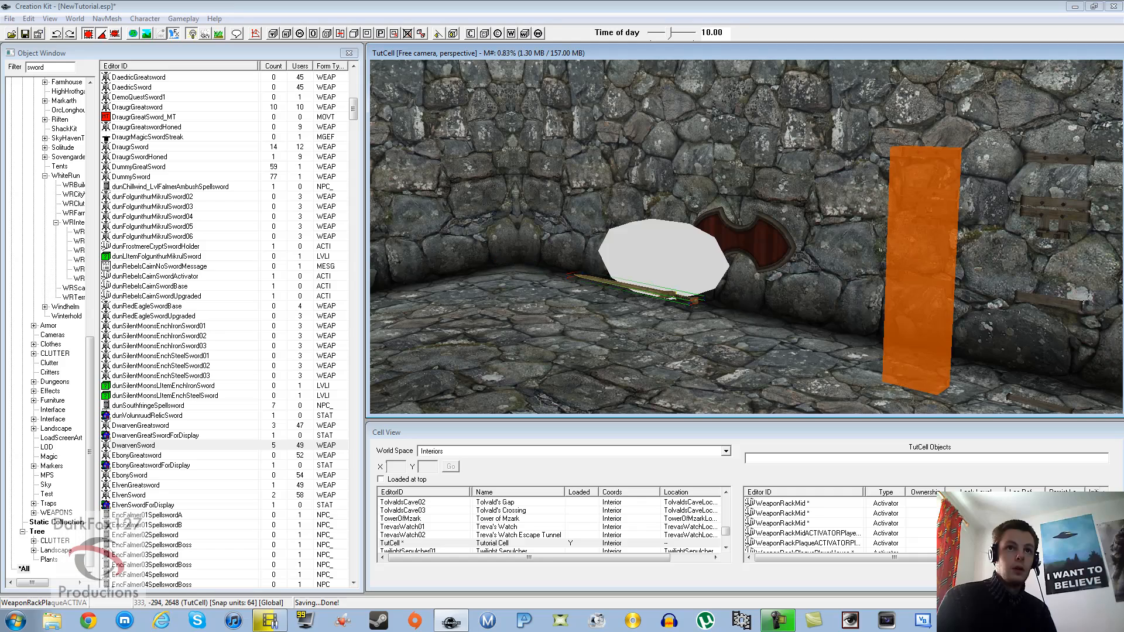
Step: Move the DwarvenSword closer to the plaque activator, keeping it clear of the white marker
{"action": "scroll", "coordinate": [667, 304], "scroll_direction": "up", "scroll_amount": 3}
{"action": "scroll", "coordinate": [673, 316], "scroll_direction": "up", "scroll_amount": 2}
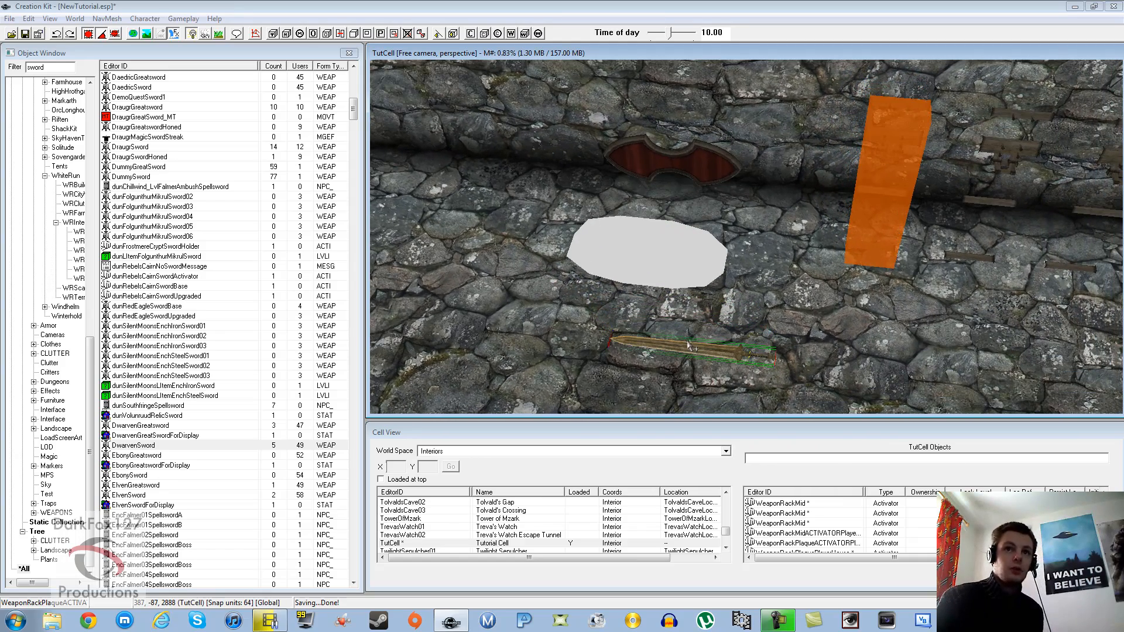
{"action": "left_click_drag", "start_coordinate": [689, 347], "coordinate": [697, 301]}
{"action": "middle_click_drag", "start_coordinate": [623, 237], "coordinate": [632, 251]}
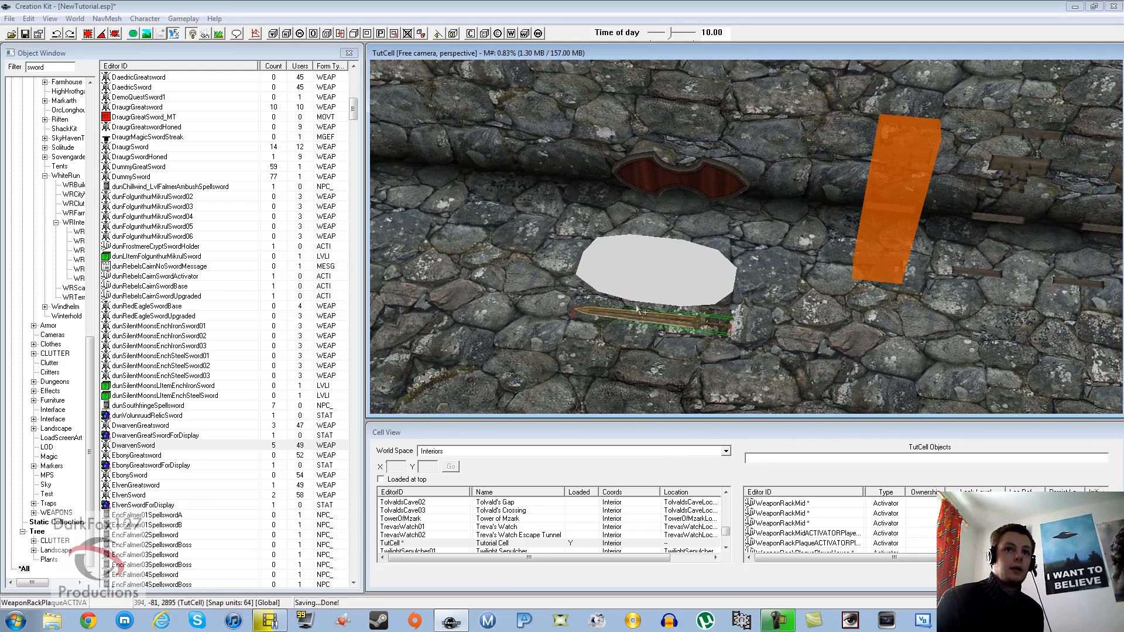
Step: Add a linked reference from the weapon plaque to the DwarvenSword with the keyword left at NONE, and save it
{"action": "double_click", "coordinate": [718, 185]}
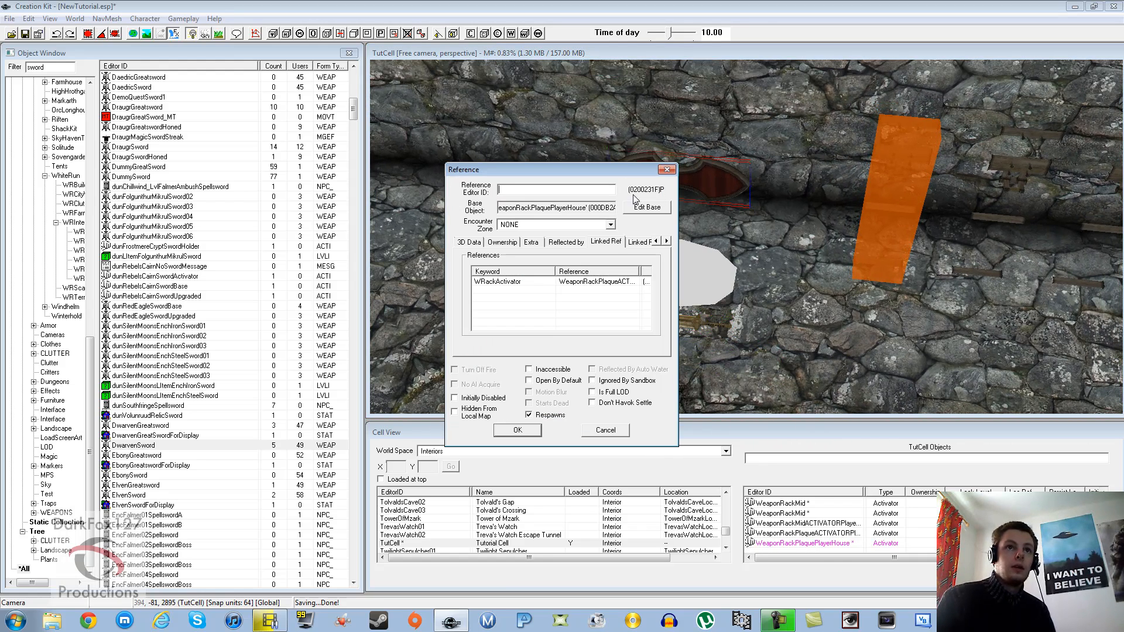
{"action": "double_click", "coordinate": [558, 300]}
{"action": "left_click", "coordinate": [559, 208]}
{"action": "double_click", "coordinate": [609, 315]}
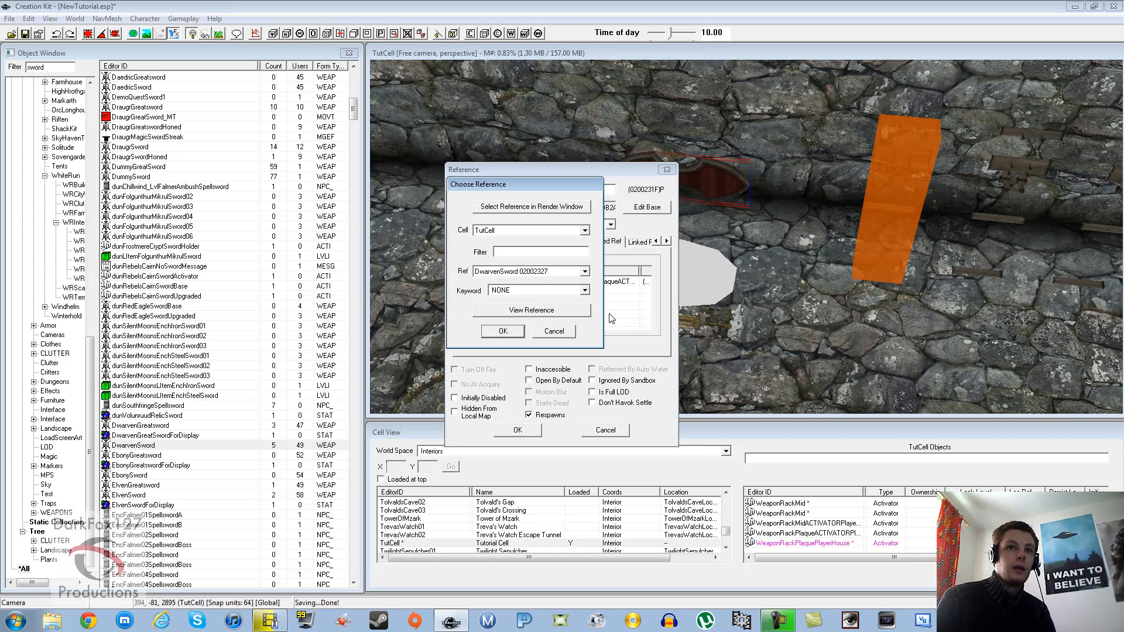
{"action": "left_click", "coordinate": [503, 331]}
{"action": "left_click", "coordinate": [518, 430]}
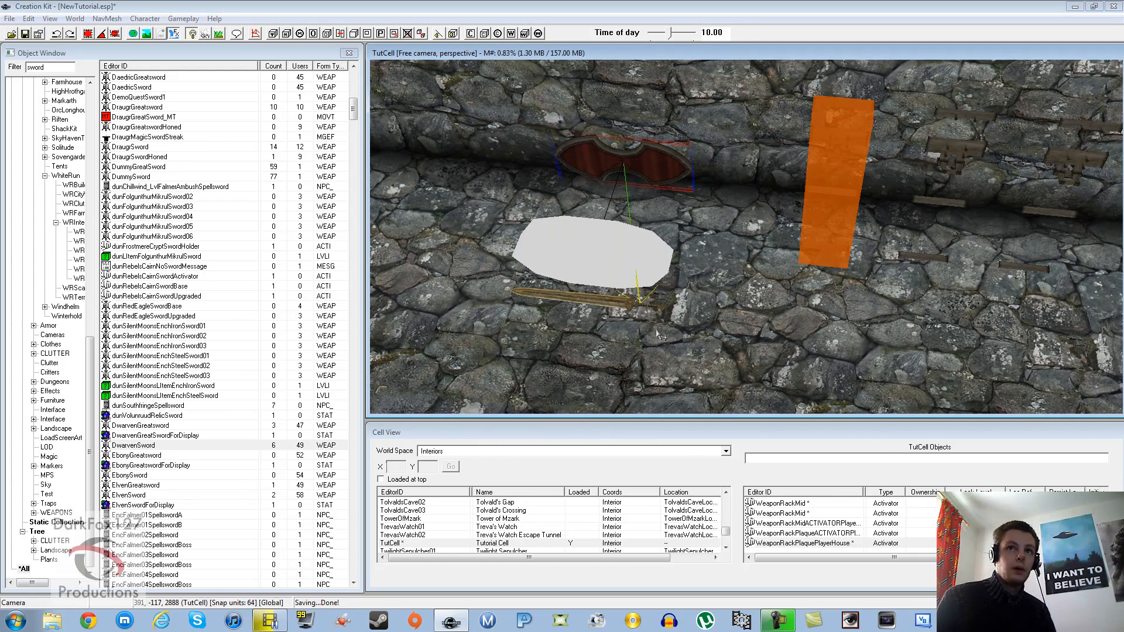
Step: Move the plaque activator onto the weapon plaque and bring the DwarvenSword up close to it
{"action": "scroll", "coordinate": [665, 319], "scroll_direction": "down", "scroll_amount": 2}
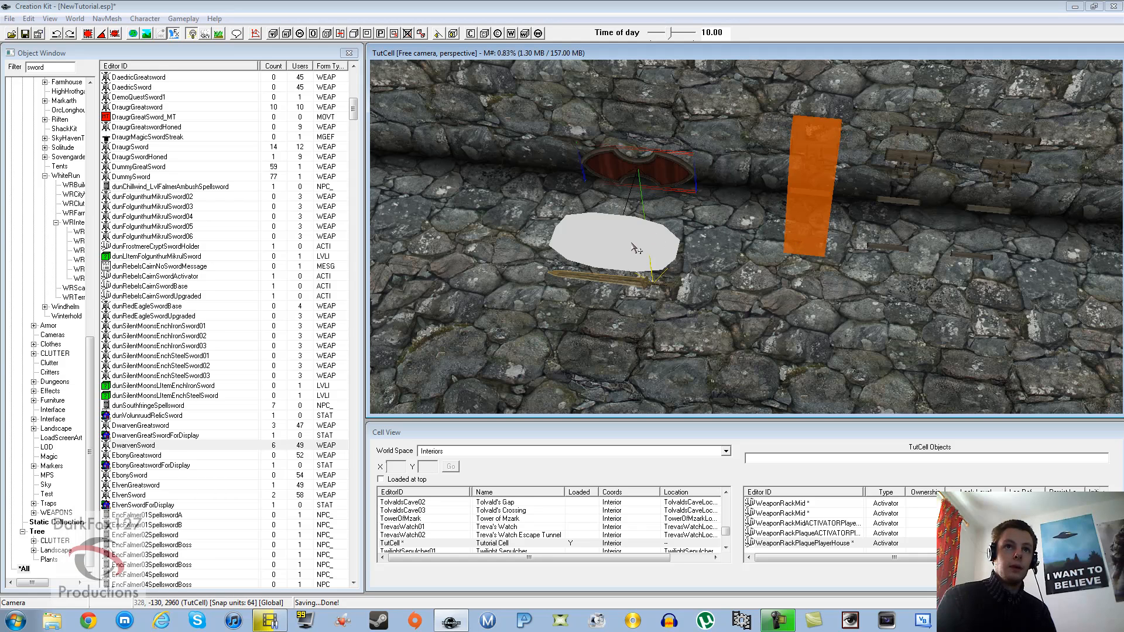
{"action": "left_click", "coordinate": [622, 258]}
{"action": "left_click_drag", "start_coordinate": [622, 247], "coordinate": [642, 167]}
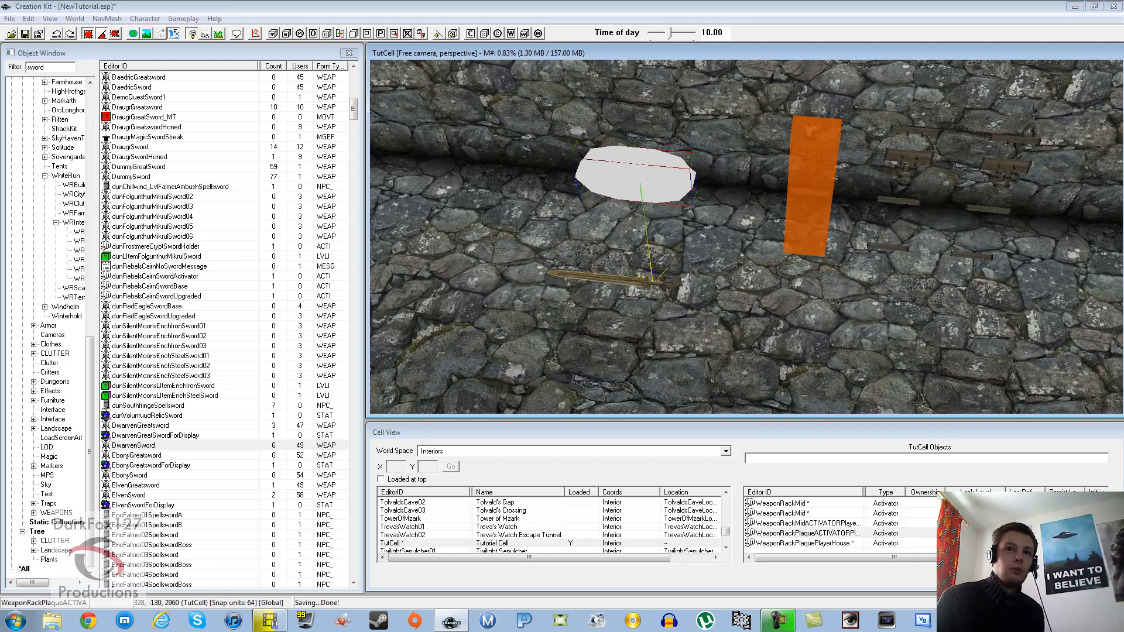
{"action": "left_click", "coordinate": [613, 281]}
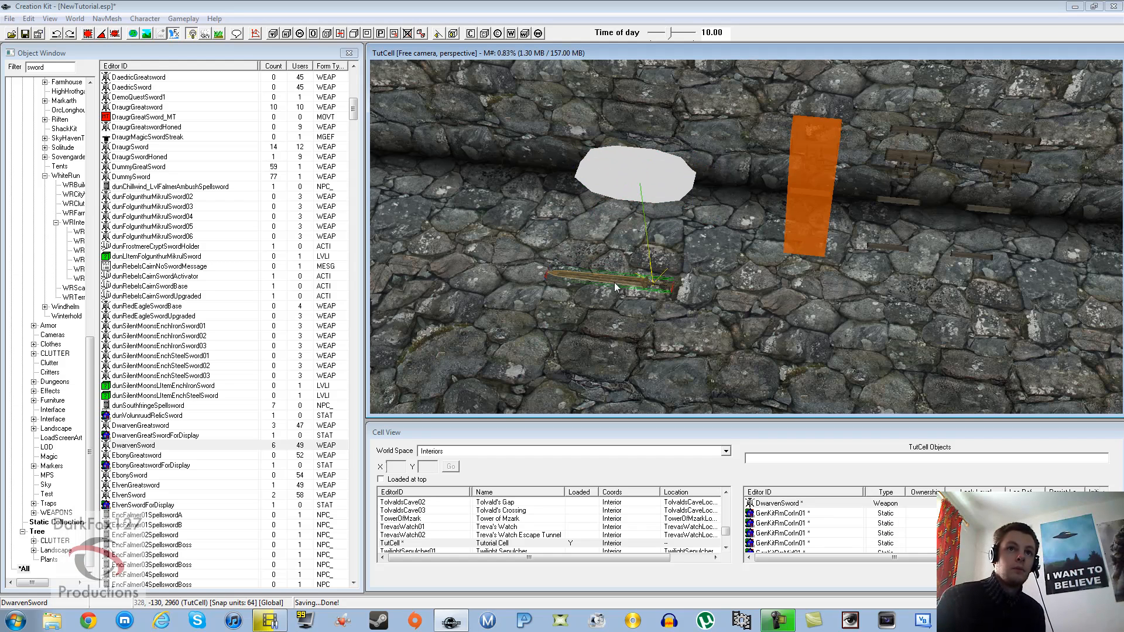
{"action": "left_click_drag", "start_coordinate": [614, 281], "coordinate": [618, 207]}
Step: Examine the plaque, its activator and the sword up close, select the plaque, and turn the activator markers back on
{"action": "middle_click_drag", "start_coordinate": [618, 207], "coordinate": [789, 218], "text": "shift"}
{"action": "left_click", "coordinate": [645, 248]}
{"action": "middle_click_drag", "start_coordinate": [645, 249], "coordinate": [637, 212], "text": "shift"}
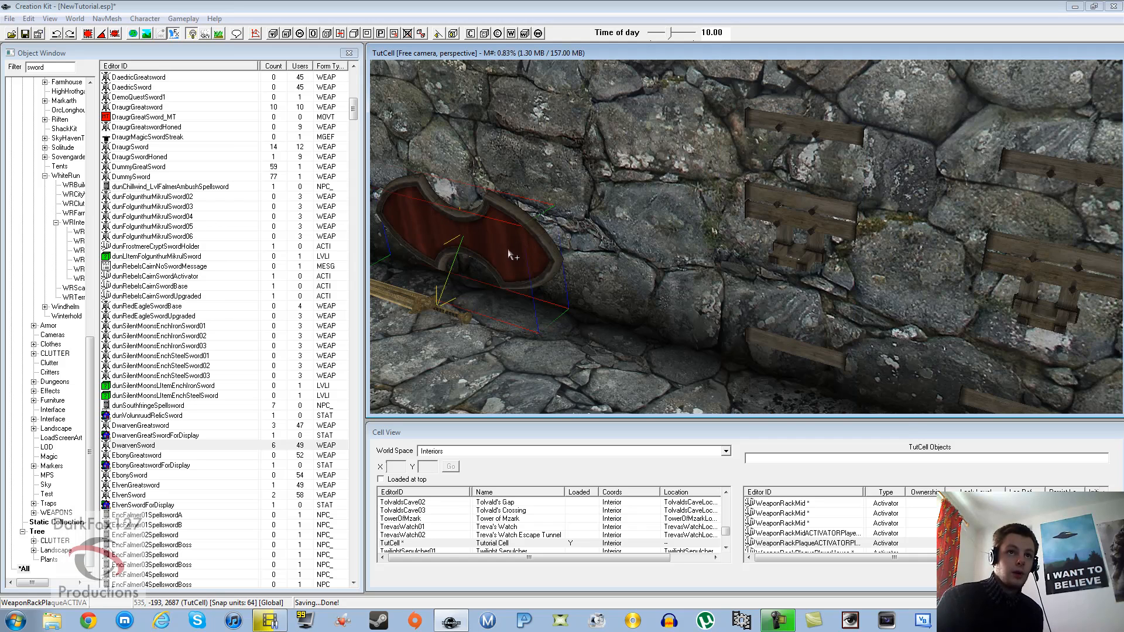
{"action": "left_click", "coordinate": [509, 251]}
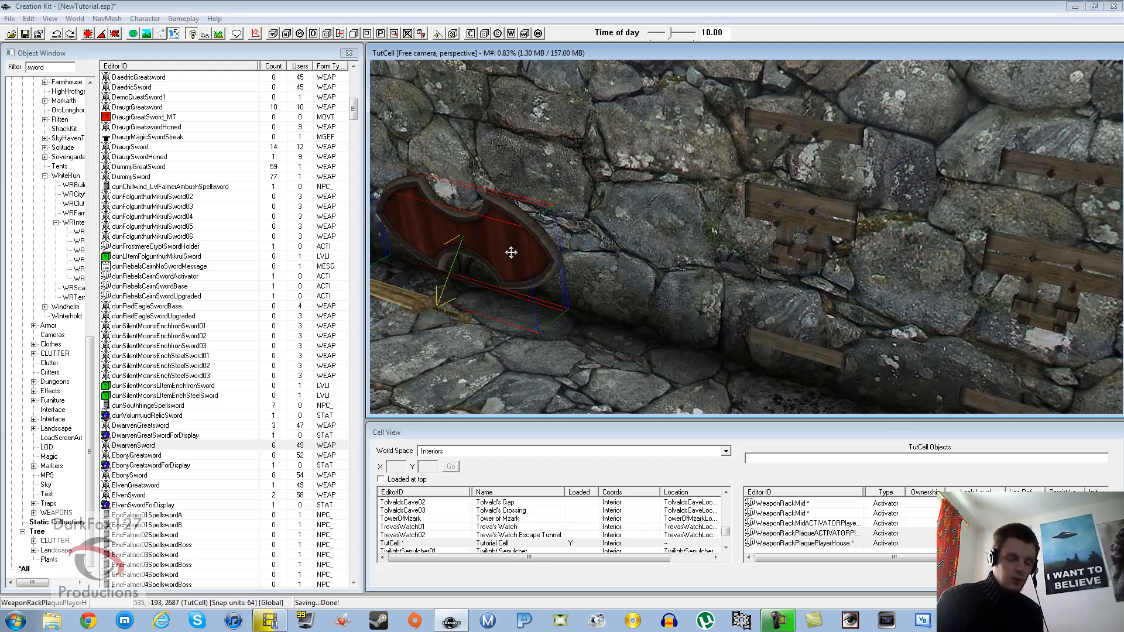
{"action": "key", "text": "m"}
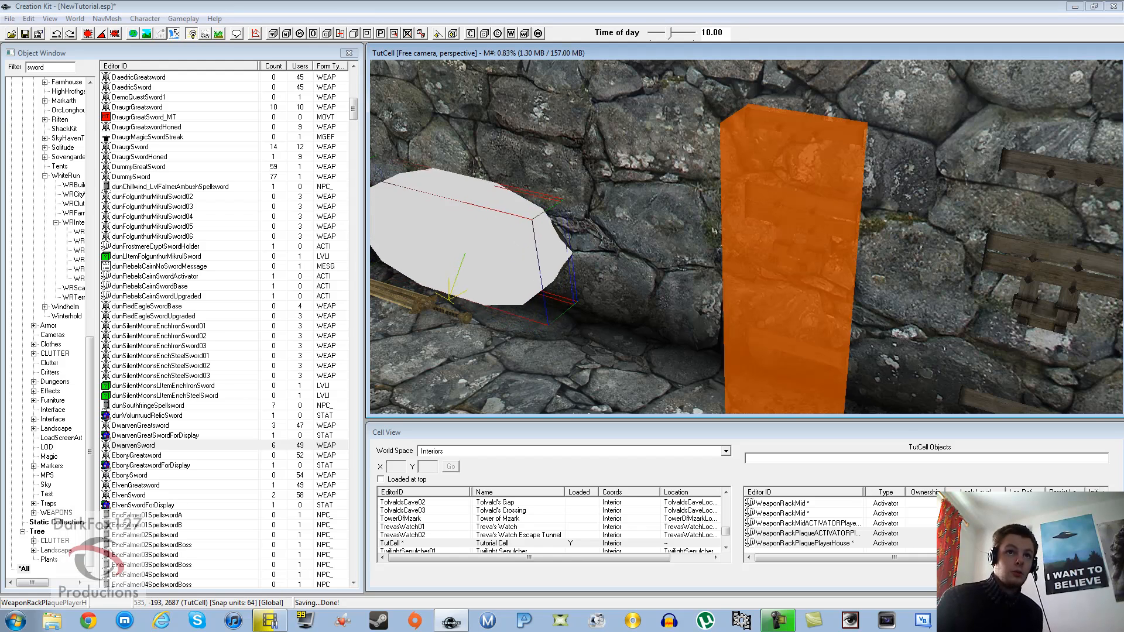
Step: Move the weapon plaque together with its activator higher up the wall, away from the DwarvenSword
{"action": "left_click_drag", "start_coordinate": [469, 237], "coordinate": [545, 193]}
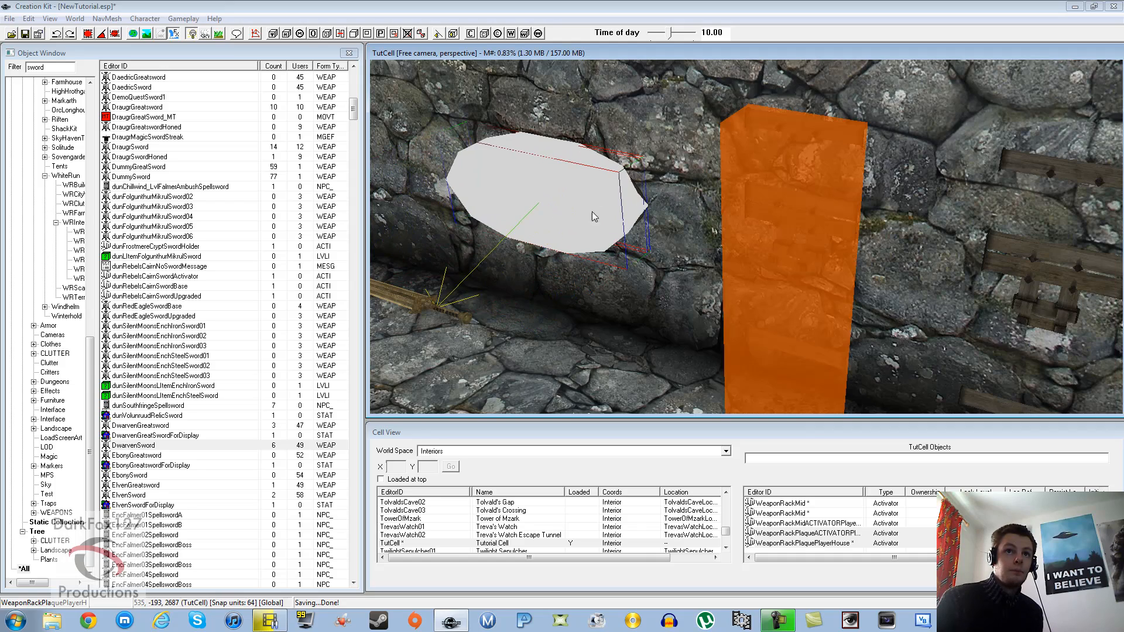
{"action": "scroll", "coordinate": [596, 211], "scroll_direction": "down", "scroll_amount": 5}
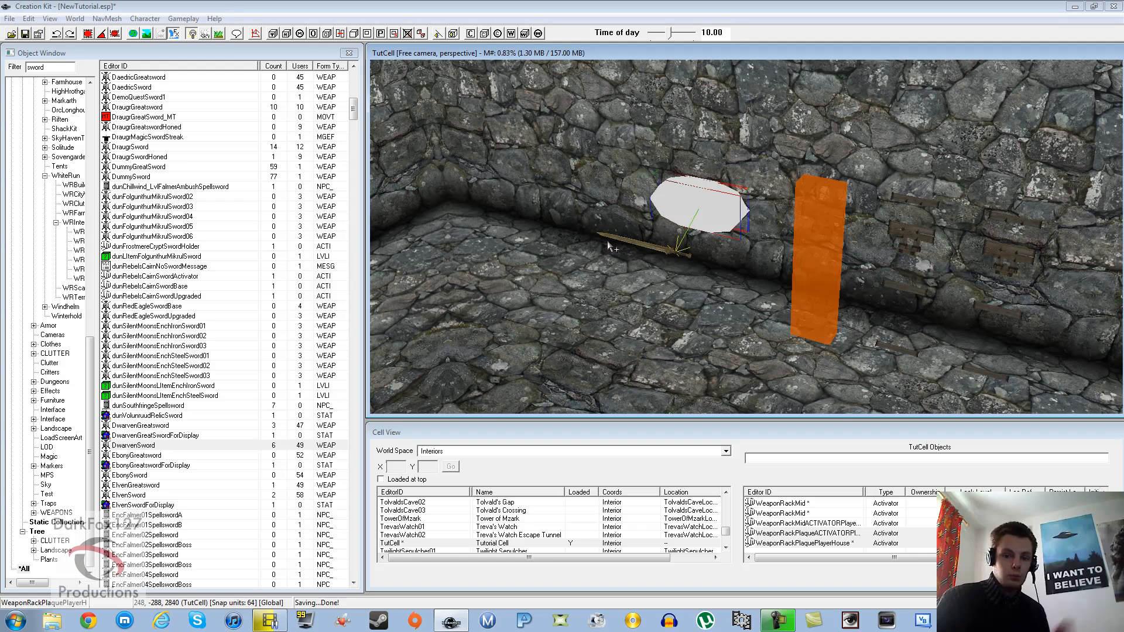
Step: Select the weapon rack beside the plaque along with its orange activator, and move both higher up the wall
{"action": "middle_click_drag", "start_coordinate": [609, 242], "coordinate": [685, 264]}
{"action": "left_click", "coordinate": [732, 229]}
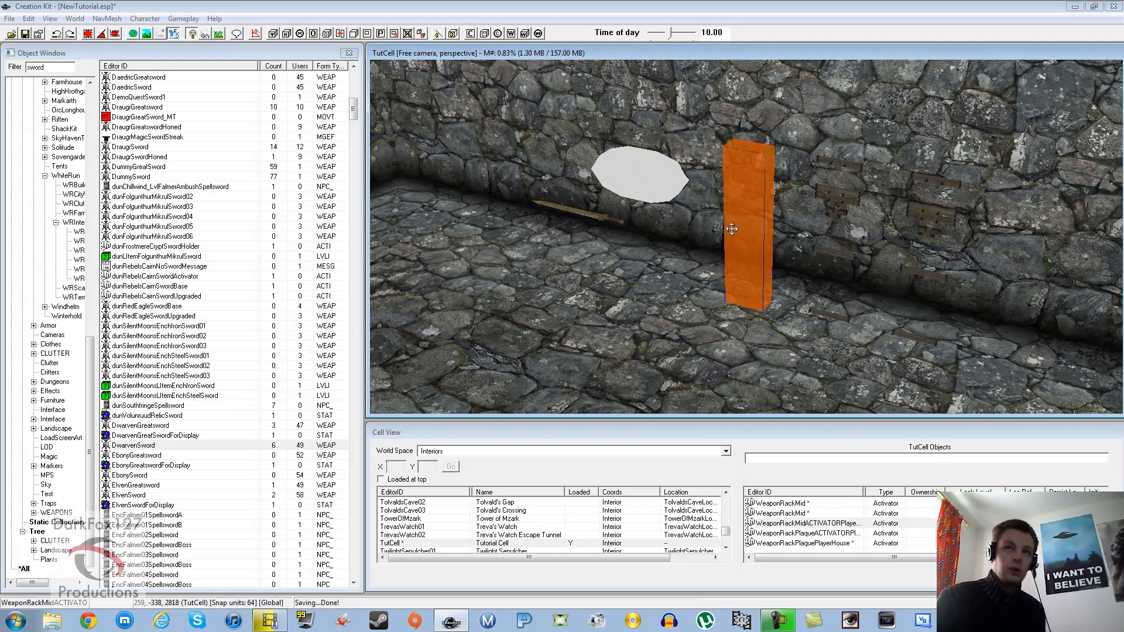
{"action": "key", "text": "m"}
{"action": "left_click", "coordinate": [757, 190], "text": "ctrl"}
{"action": "key", "text": "m"}
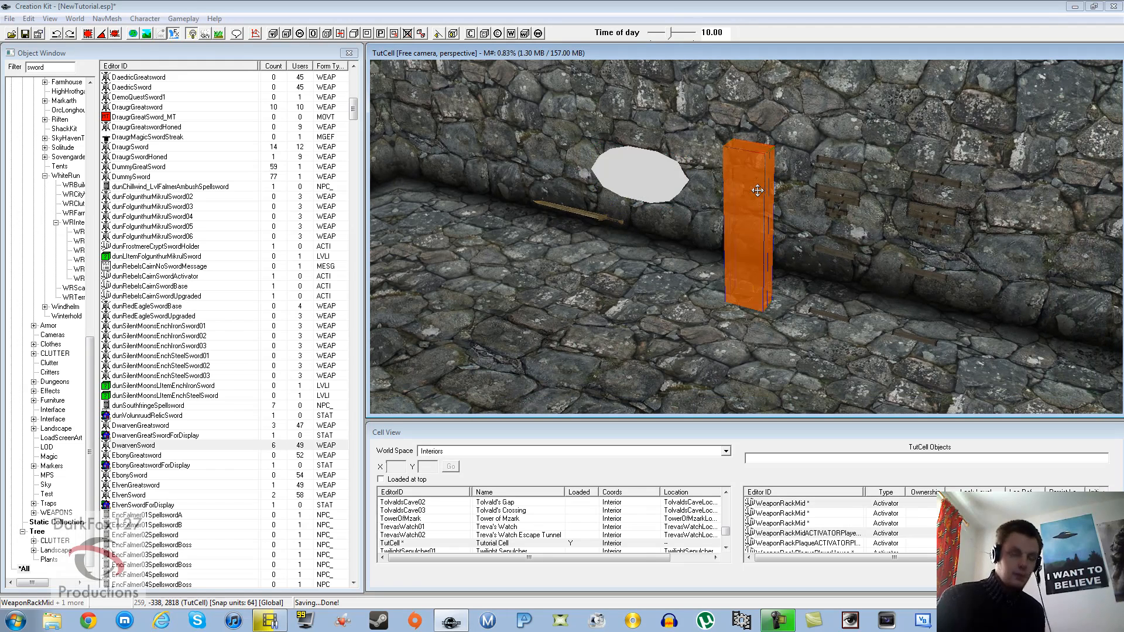
{"action": "left_click_drag", "start_coordinate": [757, 191], "coordinate": [765, 165]}
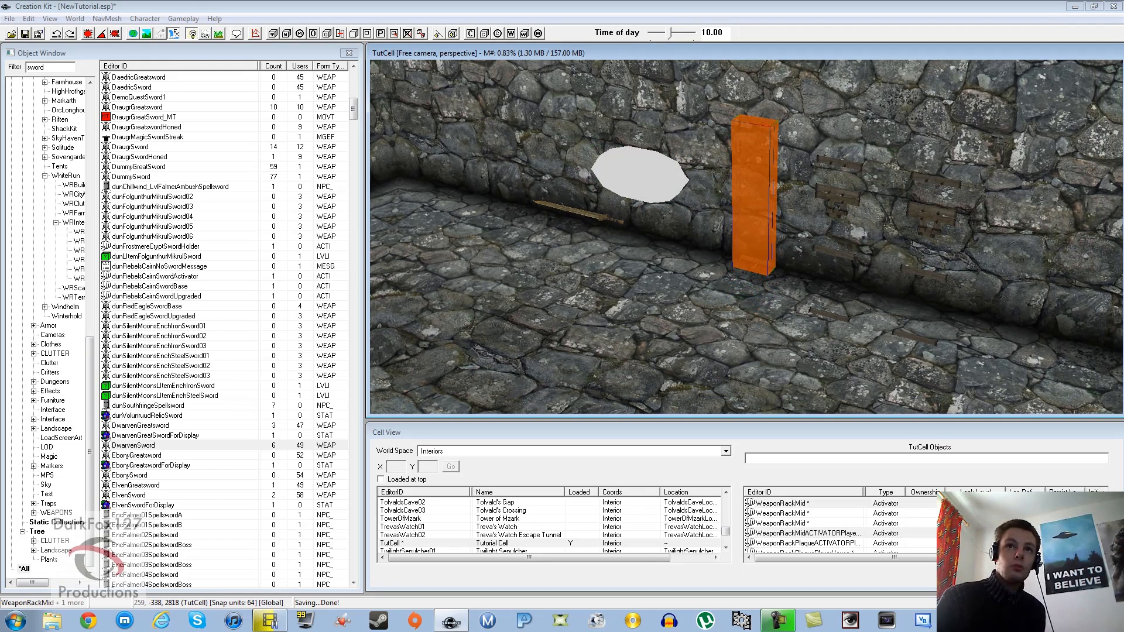
{"action": "key", "text": "c"}
{"action": "scroll", "coordinate": [705, 193], "scroll_direction": "up", "scroll_amount": 3}
{"action": "middle_click_drag", "start_coordinate": [609, 228], "coordinate": [820, 234]}
{"action": "scroll", "coordinate": [685, 232], "scroll_direction": "down", "scroll_amount": 2}
{"action": "left_click", "coordinate": [718, 191]}
{"action": "middle_click_drag", "start_coordinate": [820, 234], "coordinate": [719, 210]}
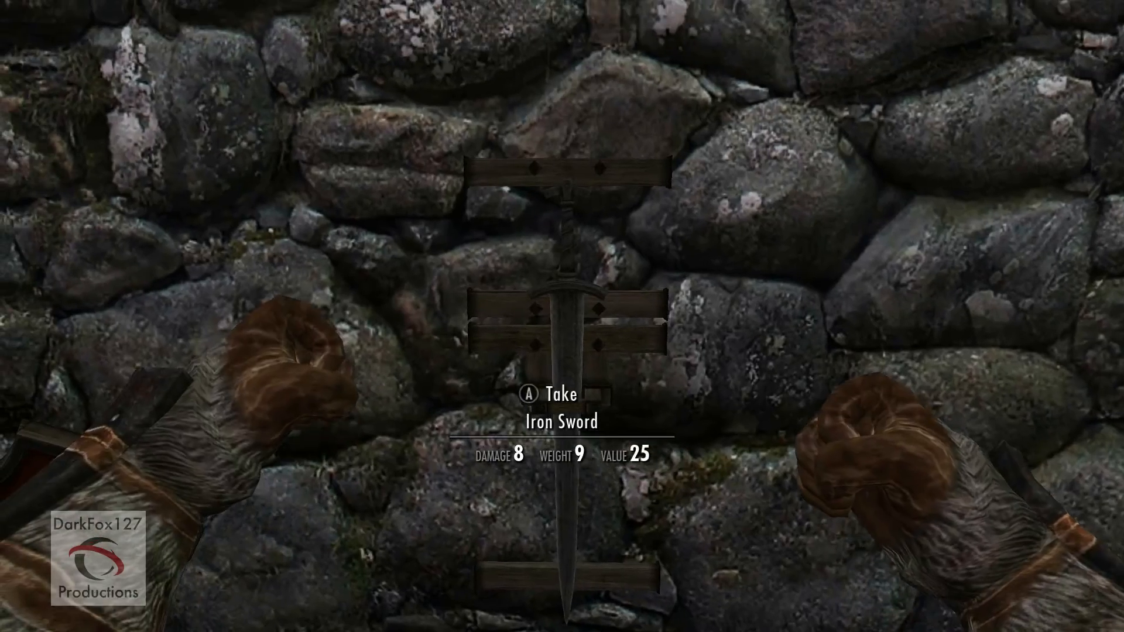
{"action": "key", "text": "e"}
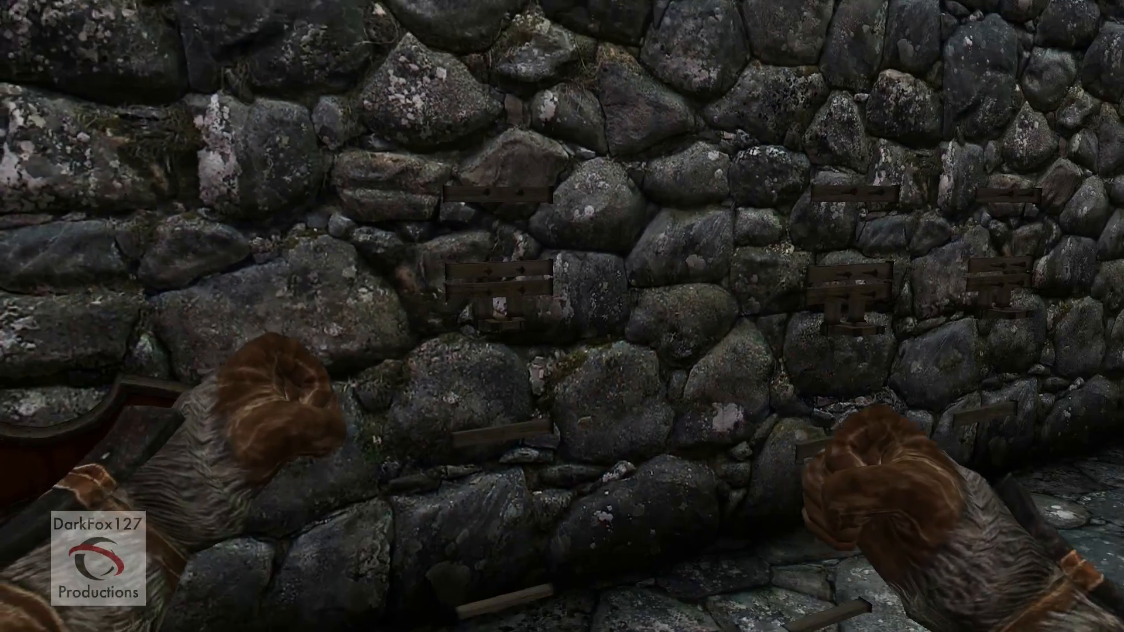
{"action": "key", "text": "r"}
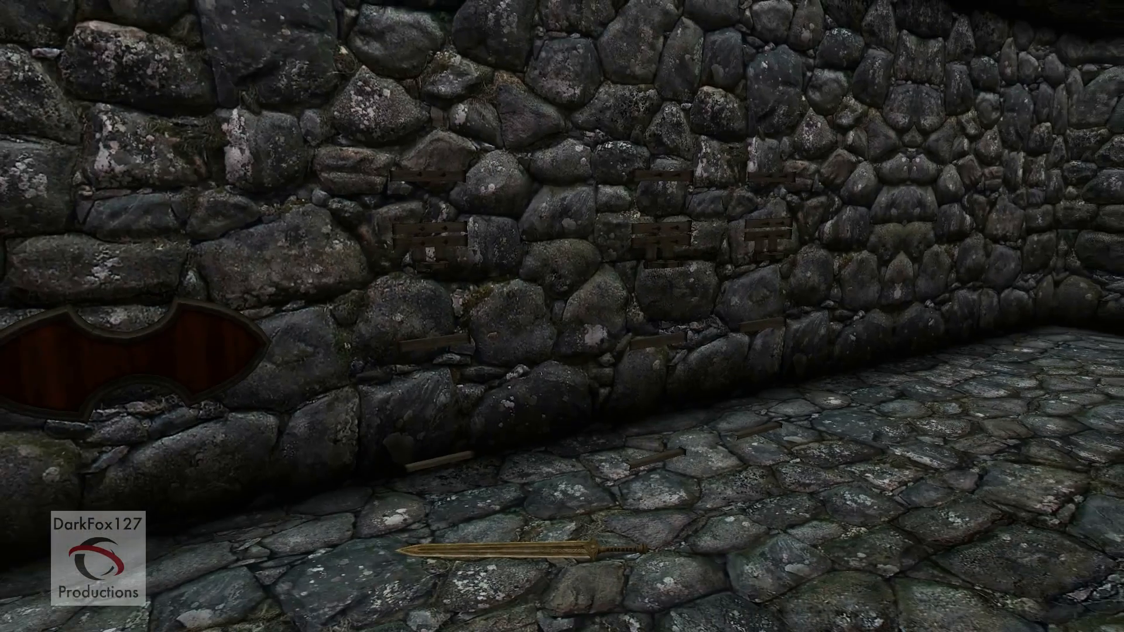
{"action": "key", "text": "f"}
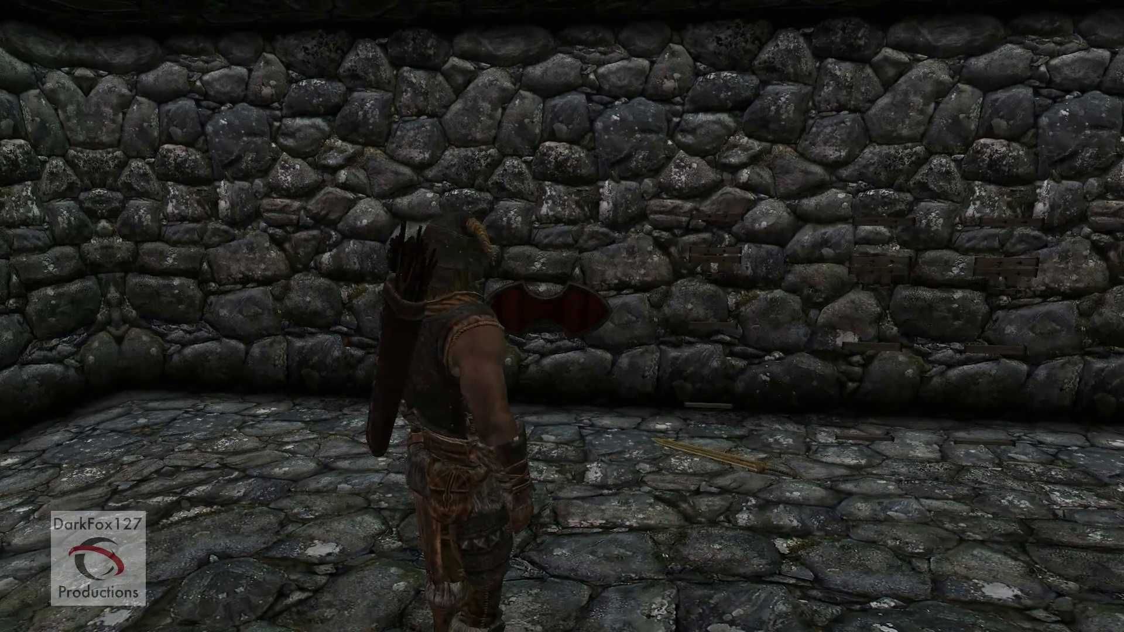